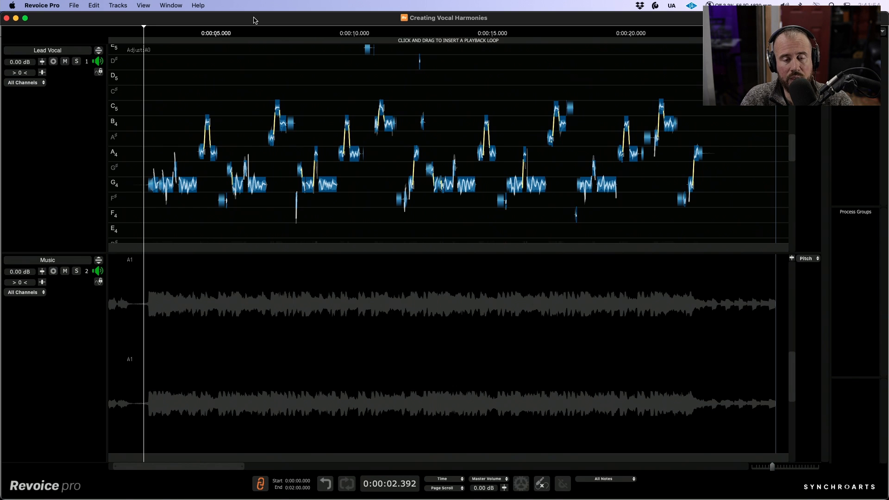
Solo the Lead Vocal track and play back its opening phrases.
click(77, 62)
key(space)
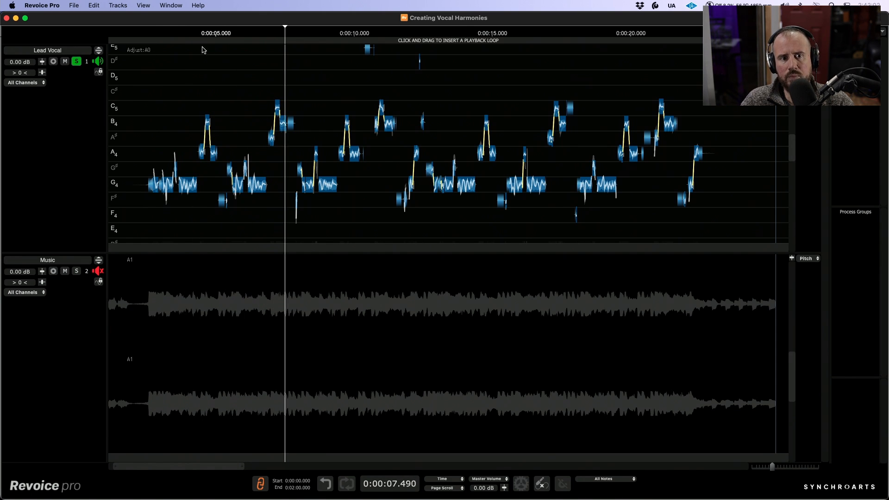
key(space)
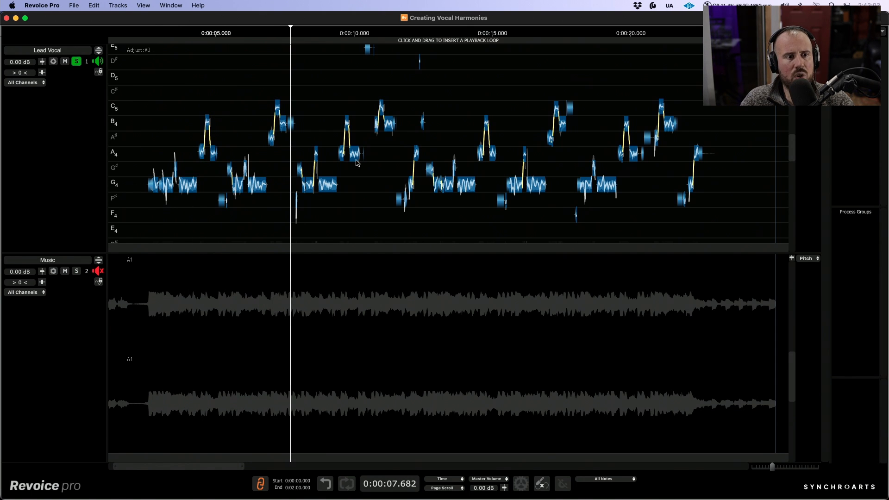
Examine the lead vocal's pitch notes in an enlarged track view, and restore the overview of both tracks.
click(99, 51)
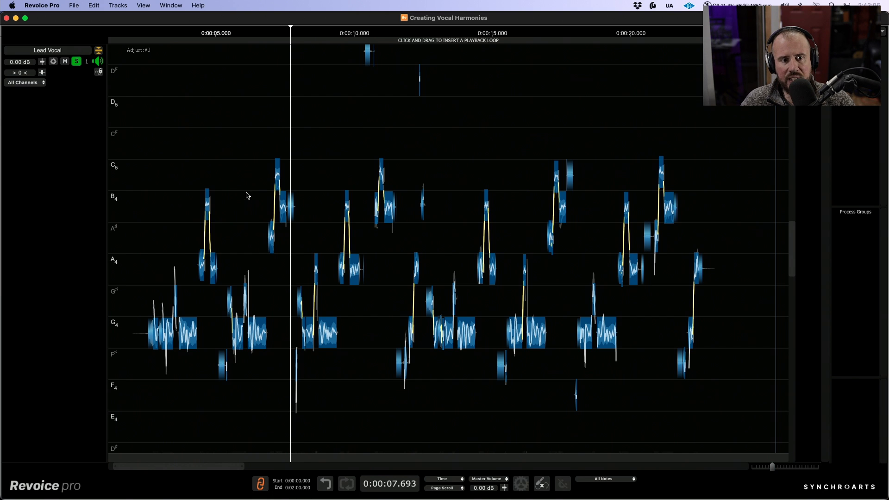
drag(252, 194, 387, 190)
drag(257, 164, 338, 153)
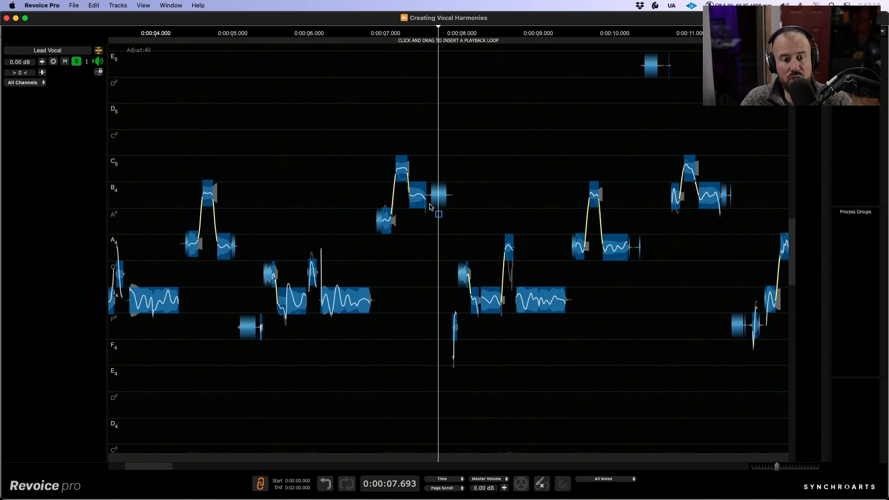
click(98, 50)
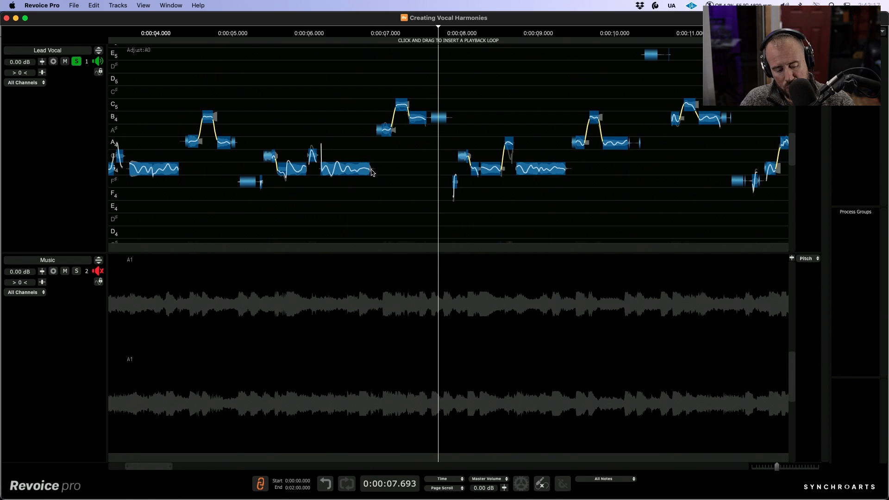
key(r)
key(r)
key(r)
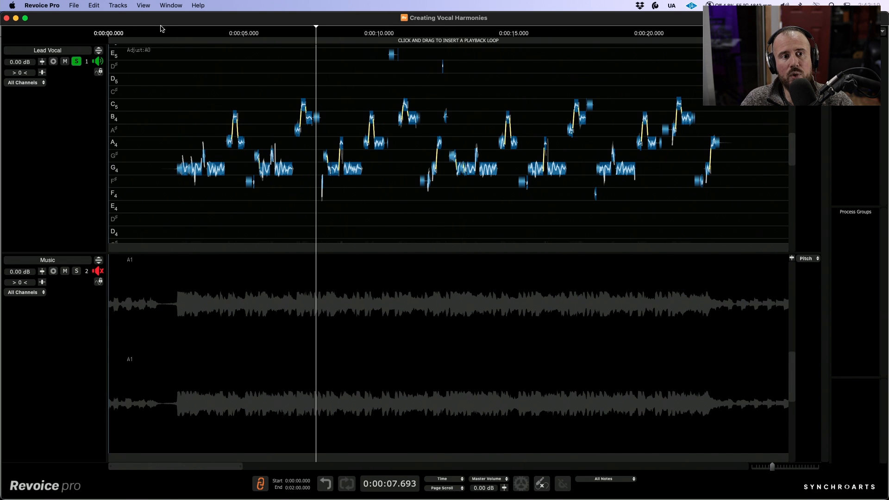
Add a new audio track and move it between the Lead Vocal and Music tracks.
click(118, 5)
click(124, 18)
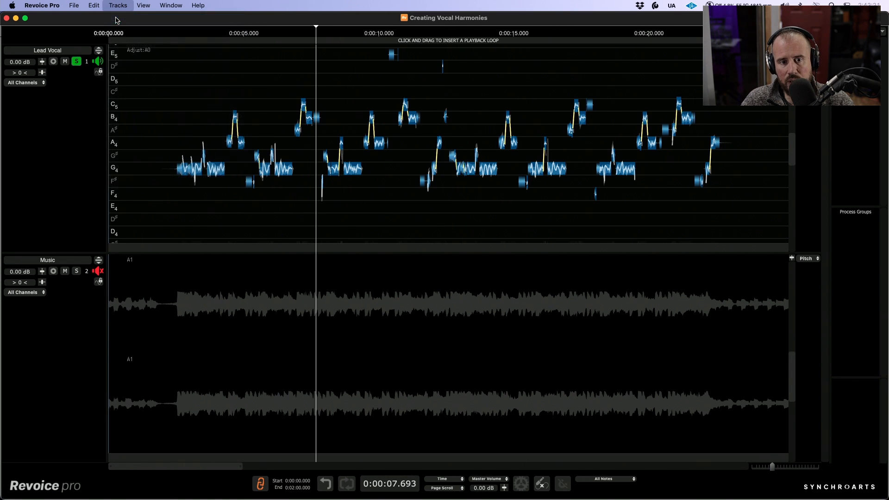
click(518, 266)
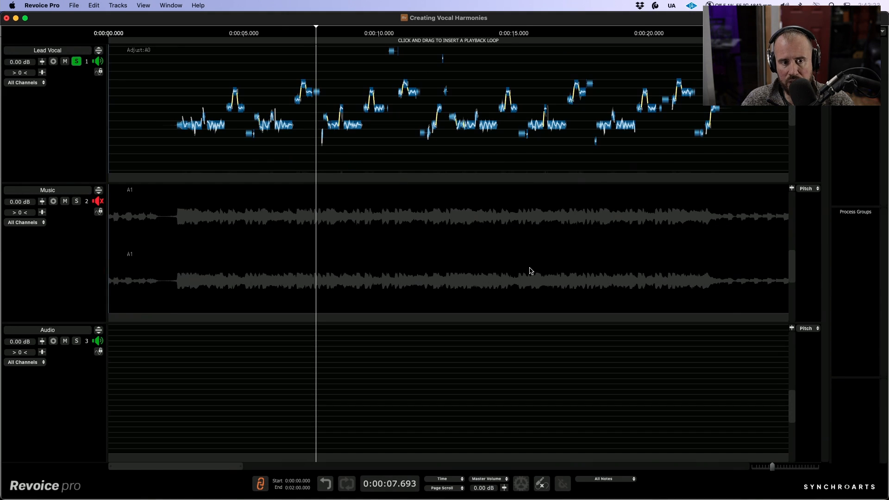
drag(68, 403, 84, 224)
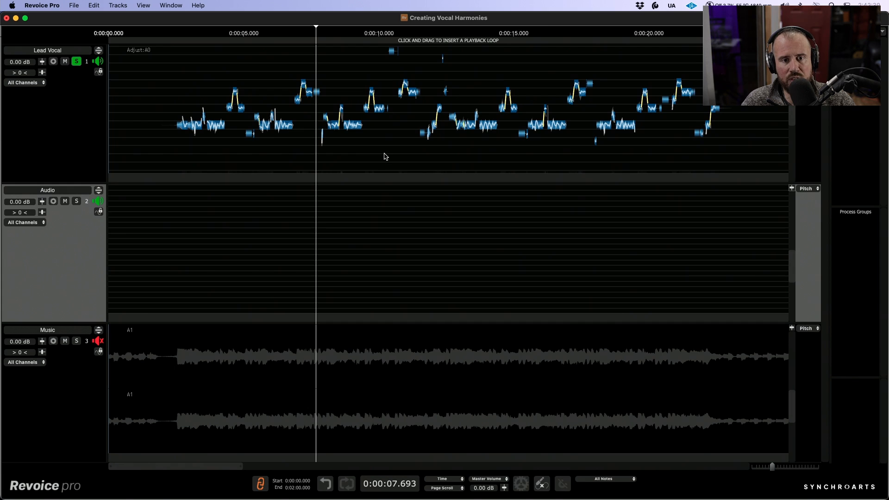
Copy the lead vocal's adjusted audio onto the new track at its original timecode and display that track as Audio.
drag(384, 157, 384, 226)
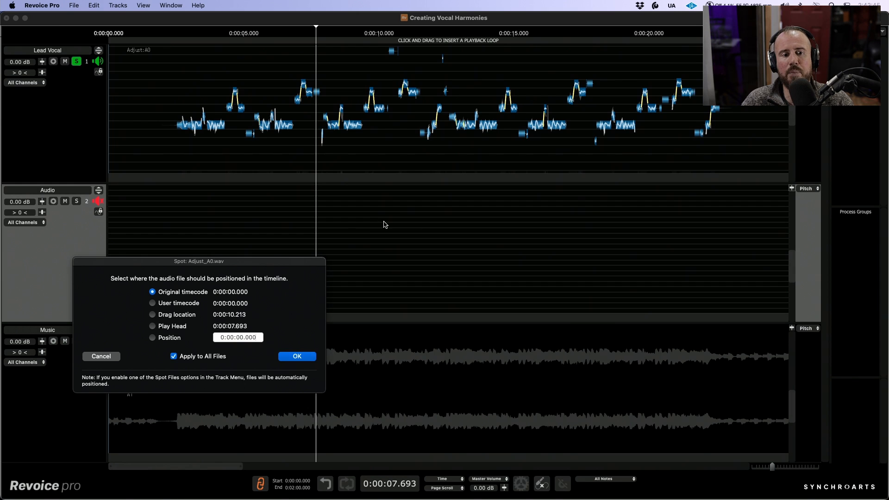
click(297, 357)
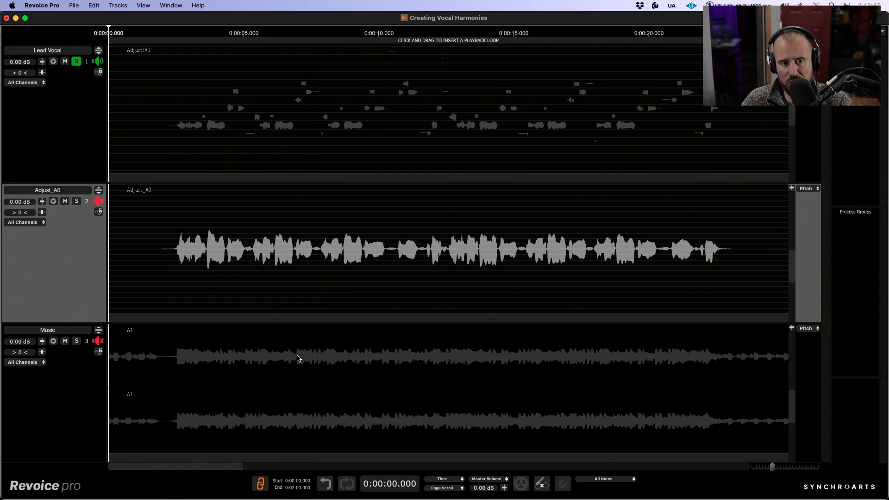
click(168, 140)
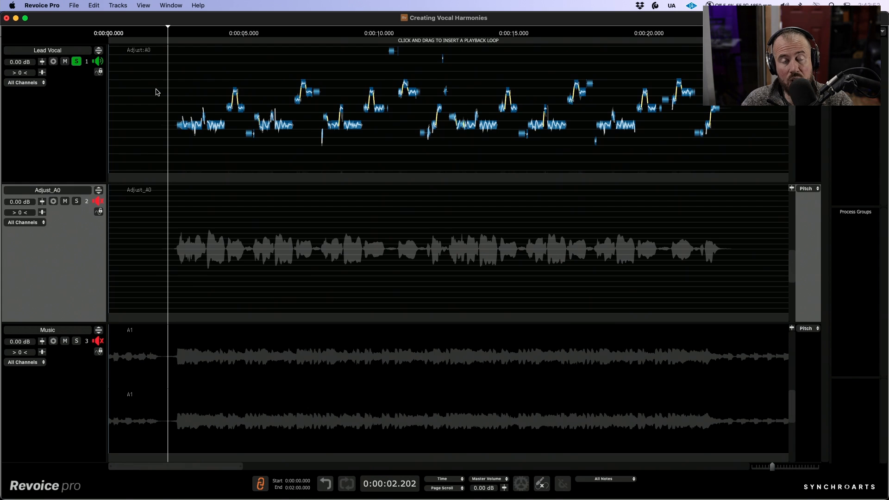
key(a)
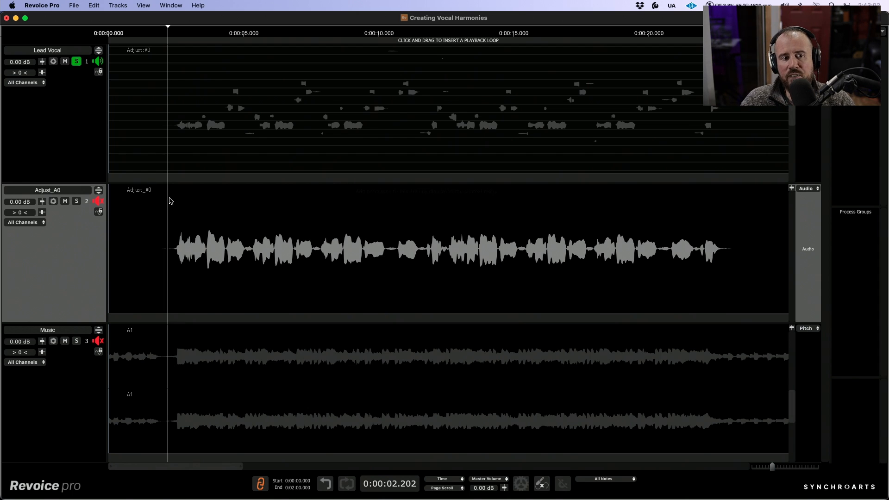
Rename the new track as HARMONY and solo it.
double_click(26, 191)
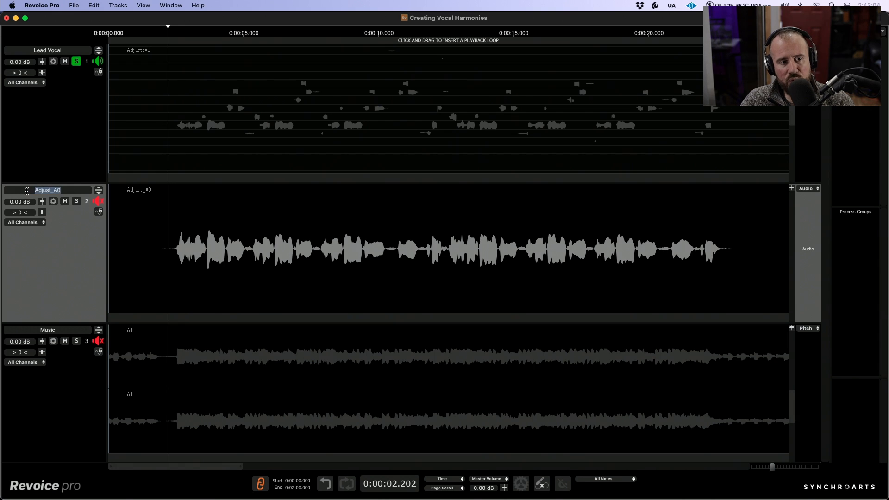
text(HARMONY)
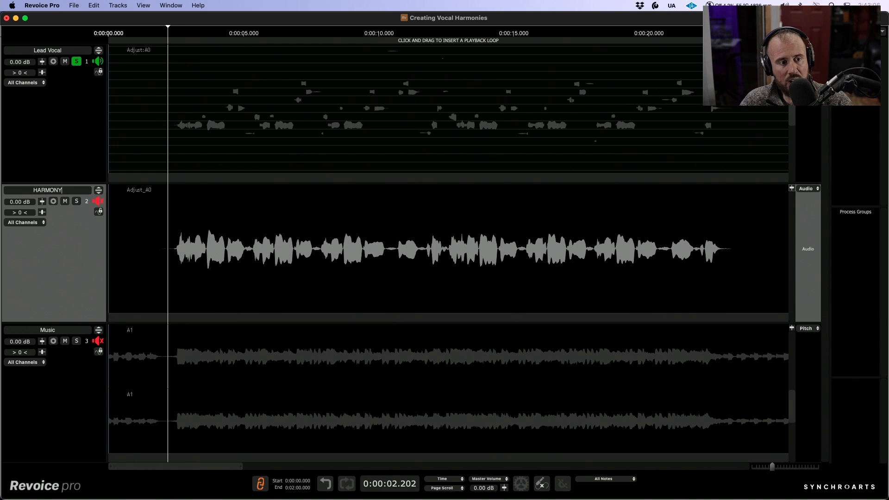
click(76, 201)
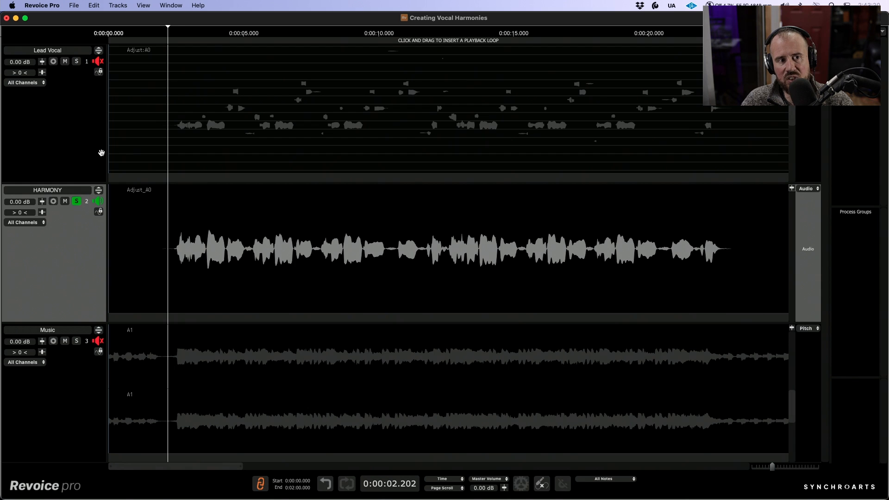
key(1)
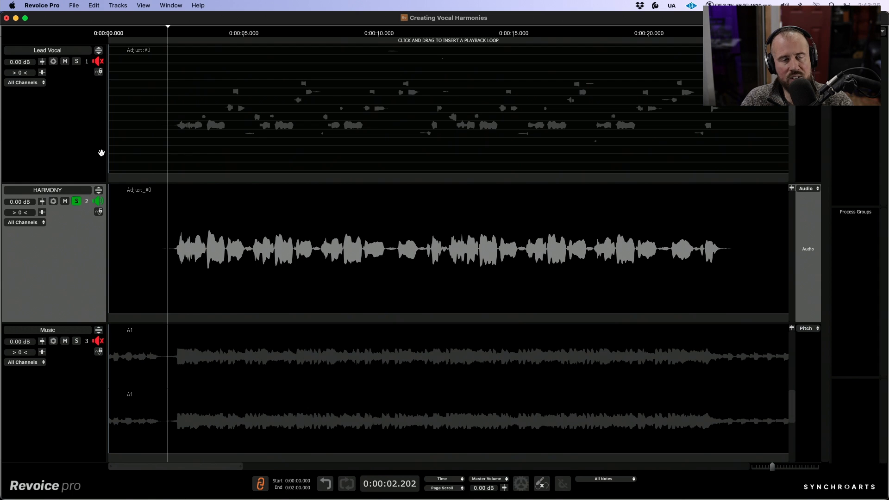
Enlarge the HARMONY track and apply Adjust Pitch / Timing / Level to its audio.
click(99, 189)
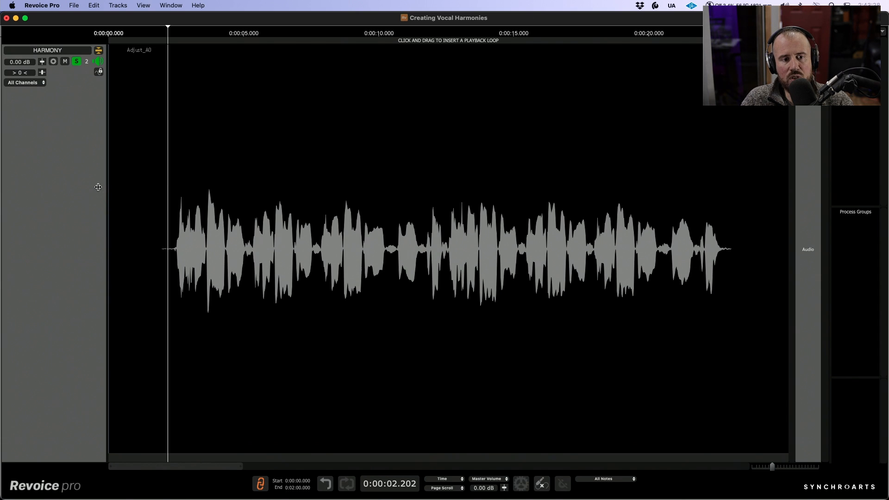
right_click(343, 255)
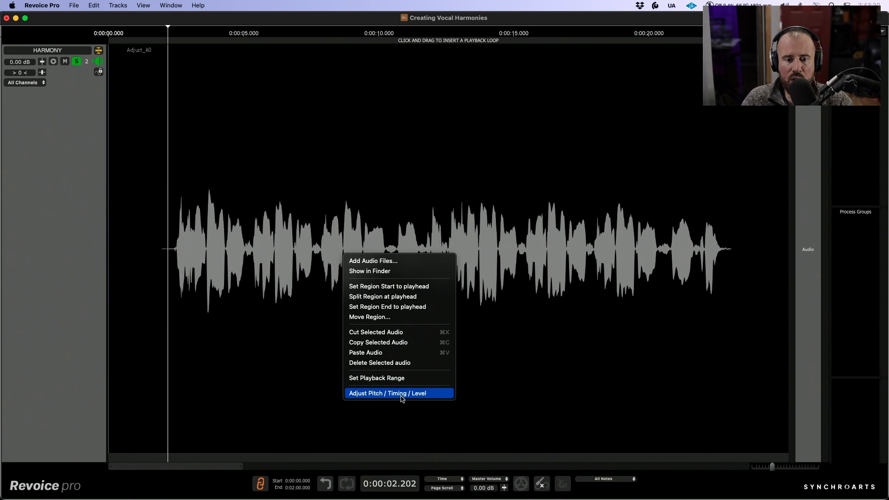
click(401, 394)
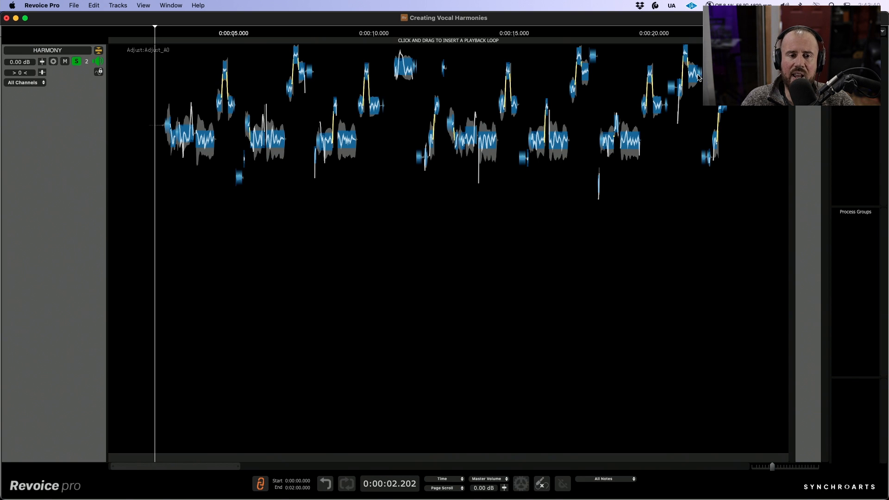
Center the HARMONY notes around G4 in the first phrases with the Center Note tool at 100% correction.
drag(227, 202, 283, 302)
drag(235, 213, 305, 294)
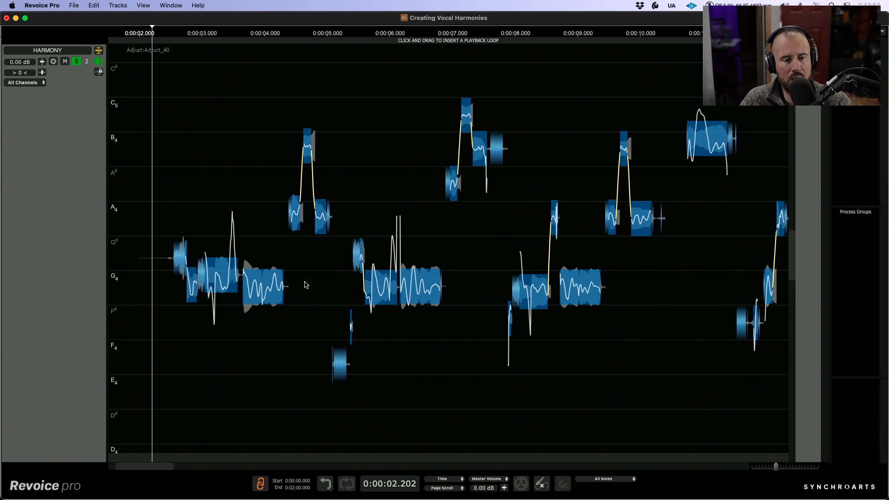
drag(330, 336, 328, 311)
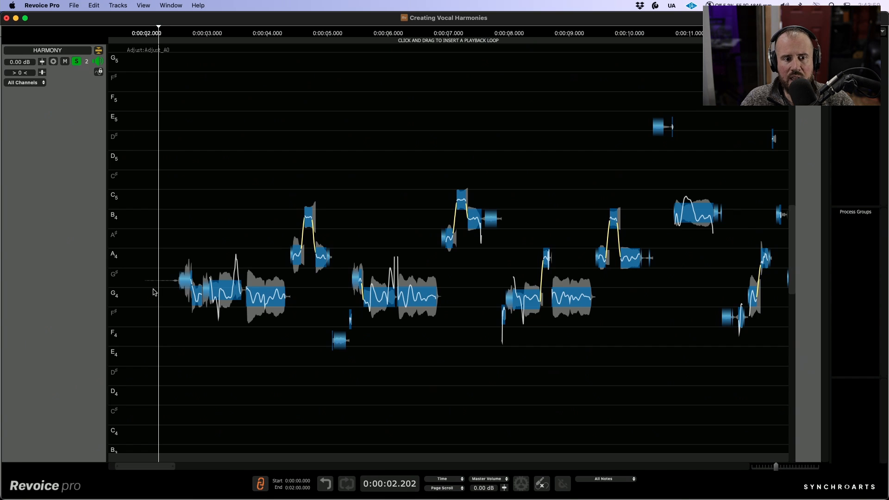
drag(154, 292, 561, 311)
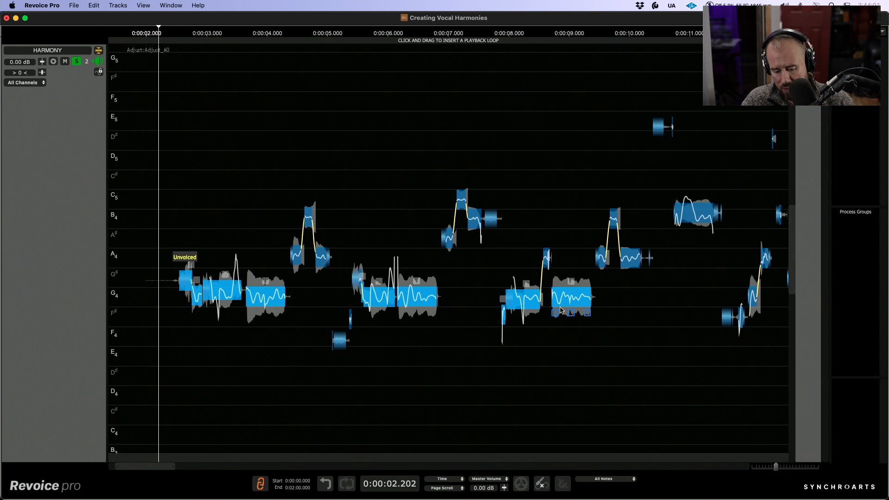
key(c)
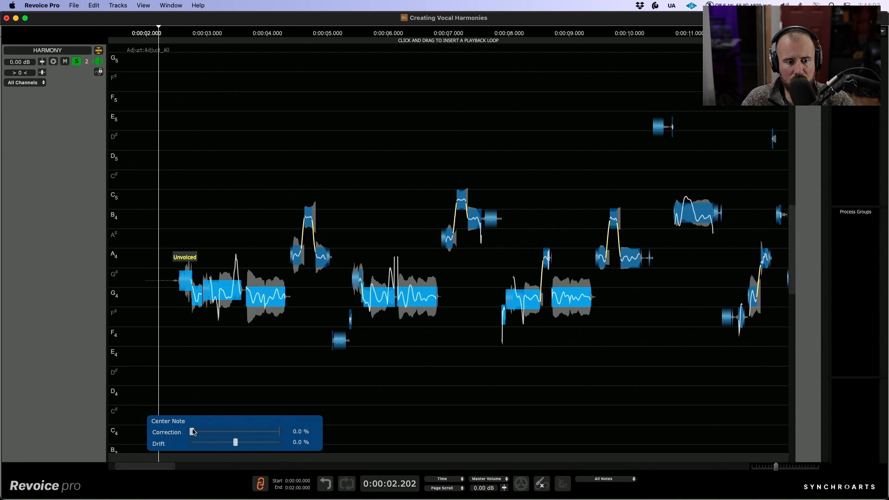
drag(192, 431, 336, 429)
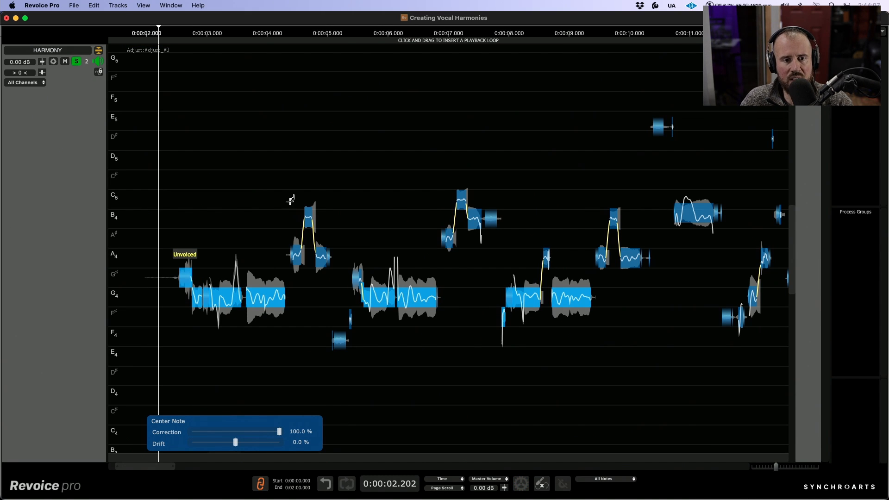
drag(286, 189, 336, 268)
drag(432, 168, 481, 247)
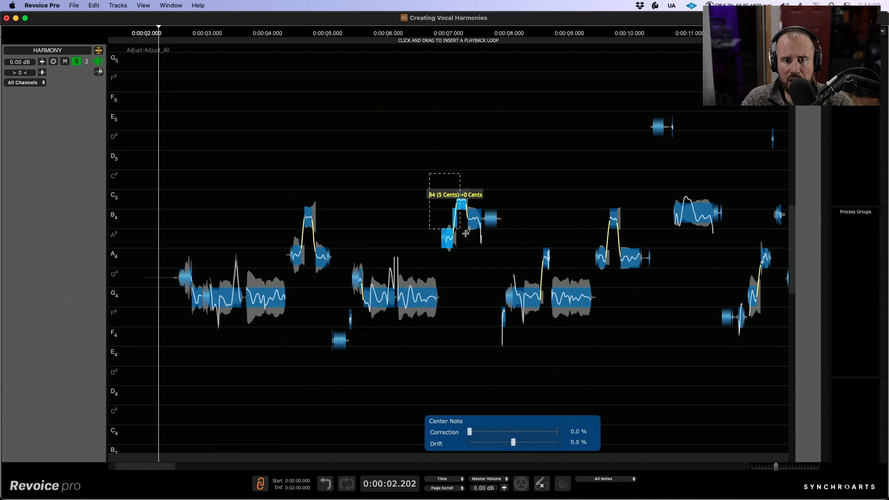
click(469, 277)
right_click(470, 278)
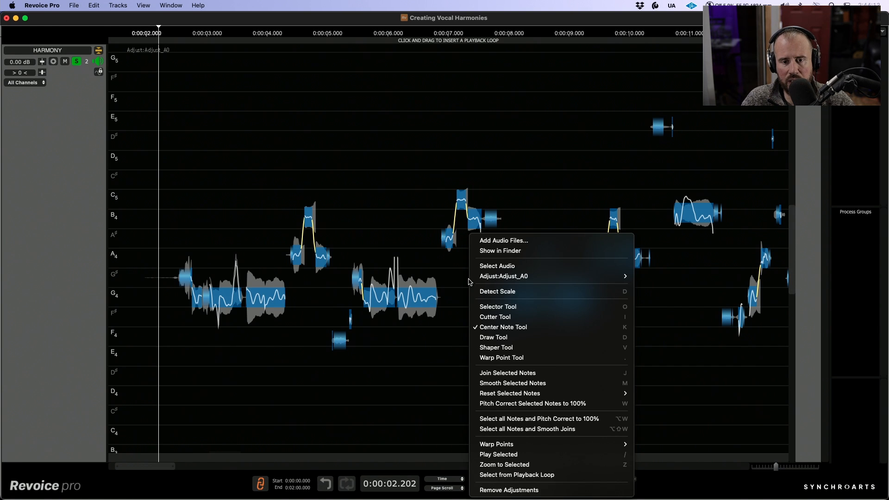
click(494, 308)
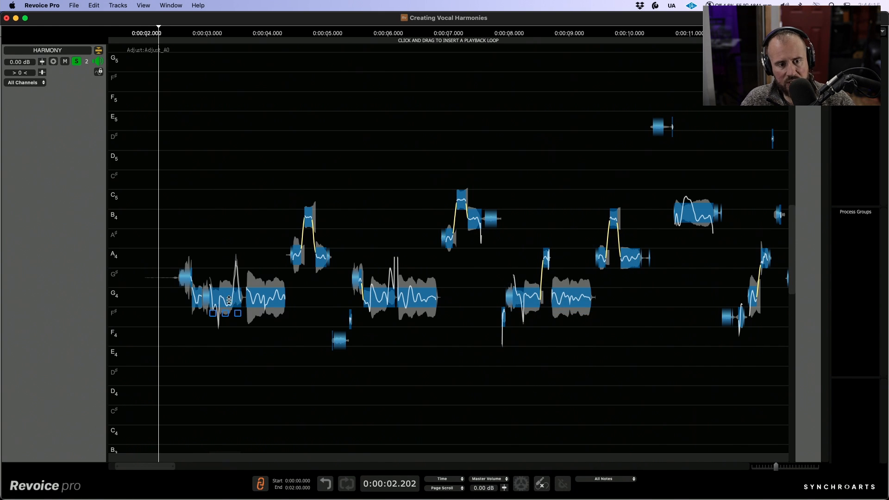
Redraw the pitch curve of the G4 note with the Draw Tool to remove the stray peak near 3.5 seconds.
scroll(230, 301, up, 6)
scroll(249, 346, left, 3)
scroll(250, 346, down, 2)
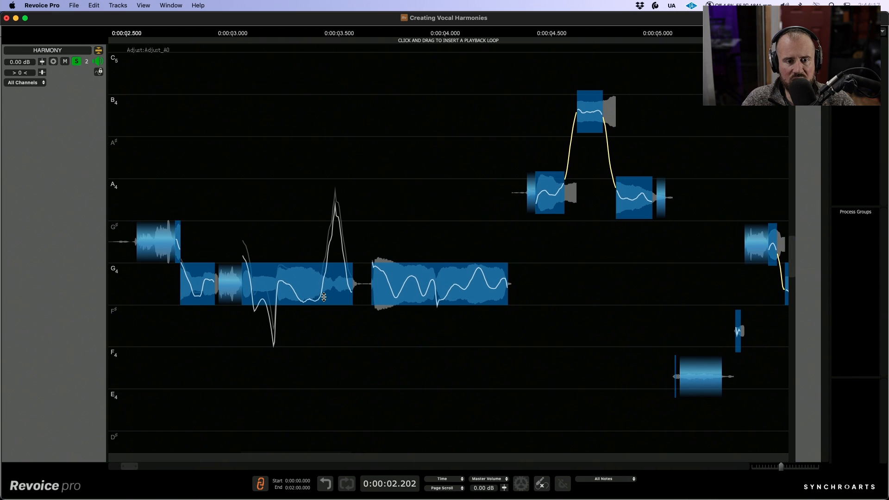
right_click(335, 286)
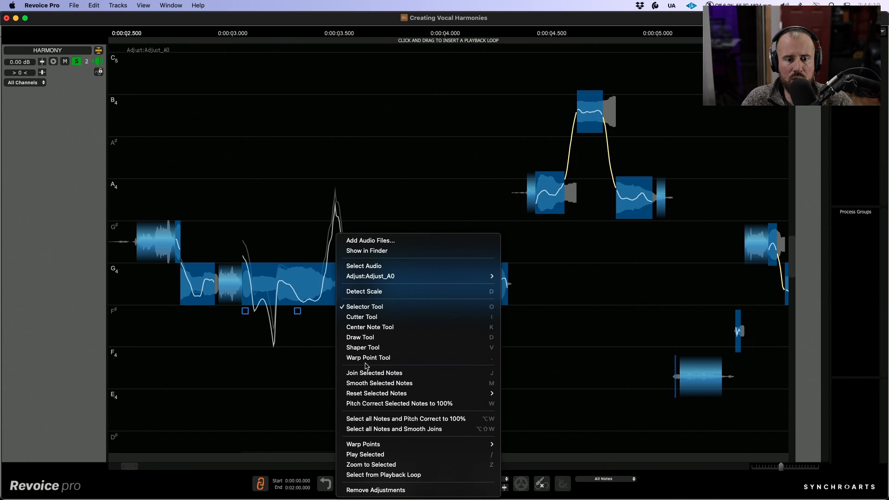
click(366, 336)
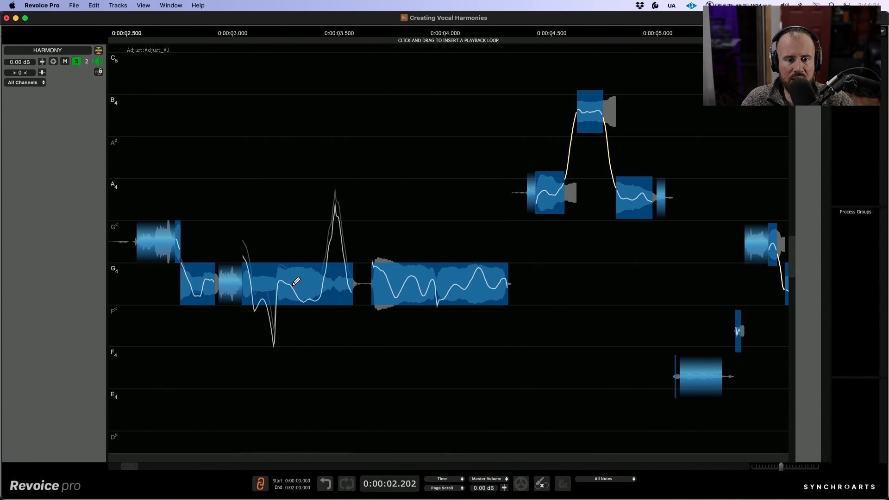
mouse_move(297, 282)
mouse_down()
mouse_move(347, 275)
mouse_move(353, 284)
mouse_up()
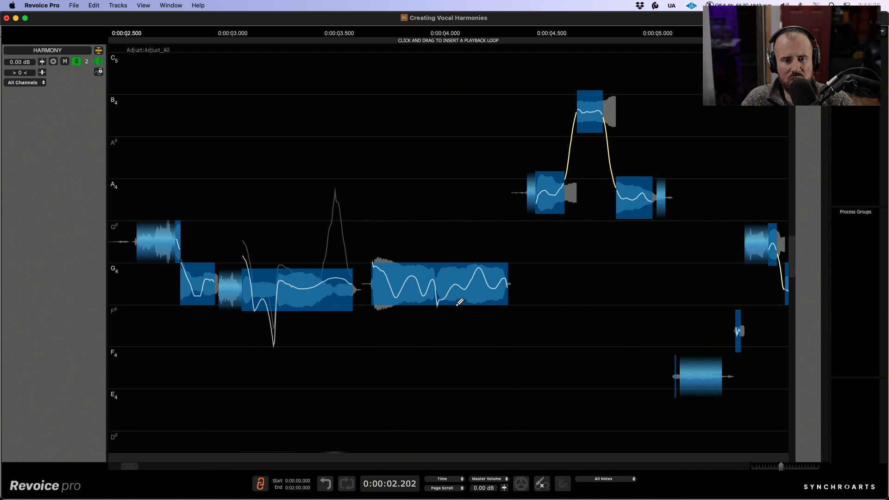
Redraw the pitch curve close to G4 across the stray peaks between the two notes around 6 seconds.
scroll(550, 294, right, 10)
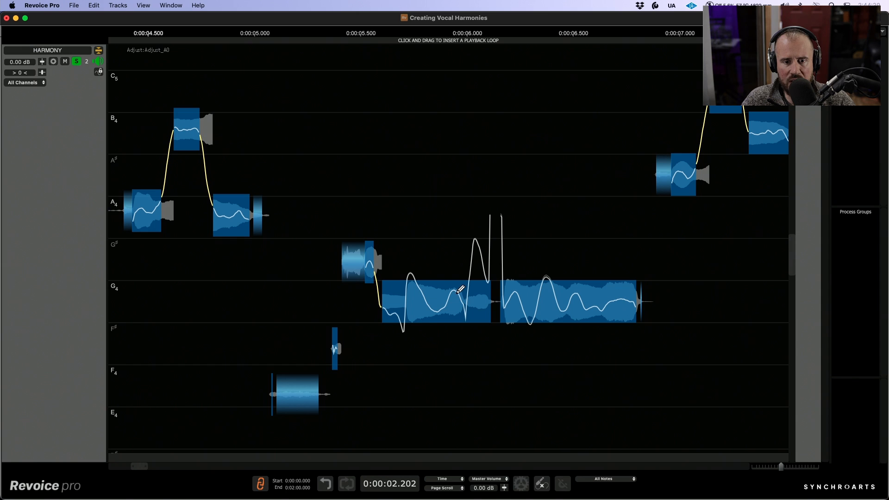
mouse_move(460, 290)
mouse_down()
mouse_move(486, 301)
mouse_move(515, 297)
mouse_up()
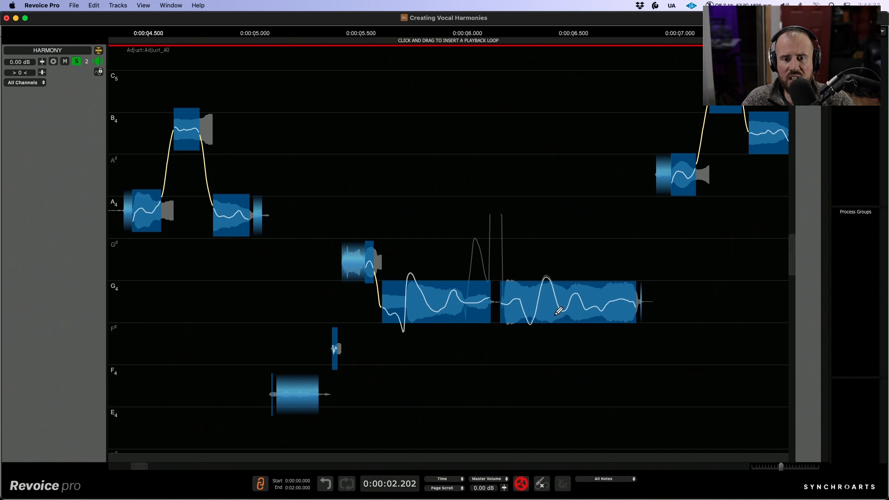
scroll(652, 290, right, 10)
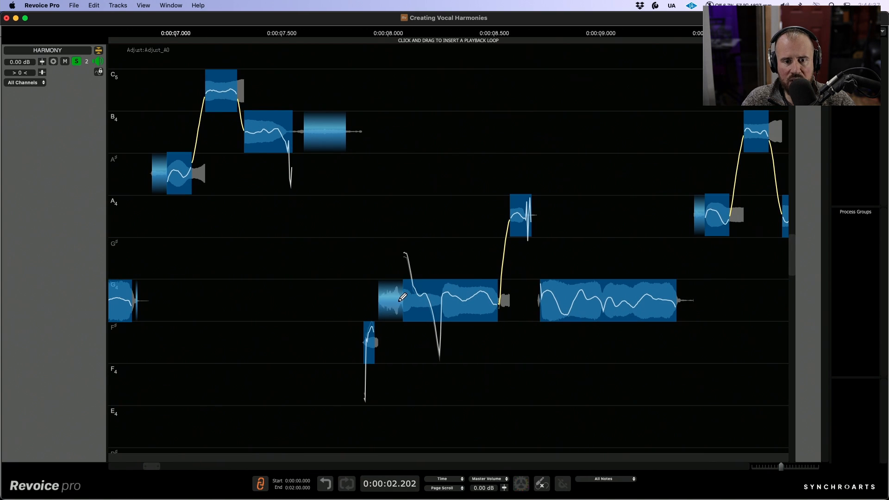
Redraw the pitch curve of the G4 note near 8.2 seconds close to G4 to remove its stray swings.
drag(398, 294, 464, 291)
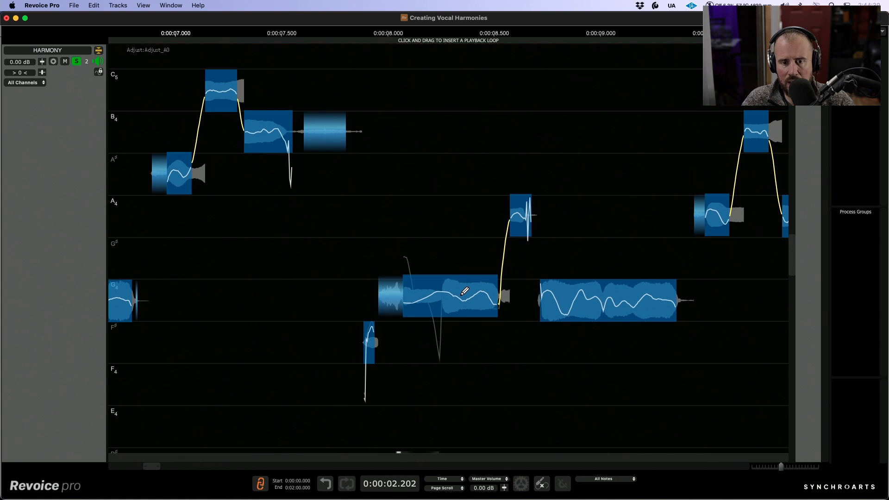
scroll(549, 295, left, 10)
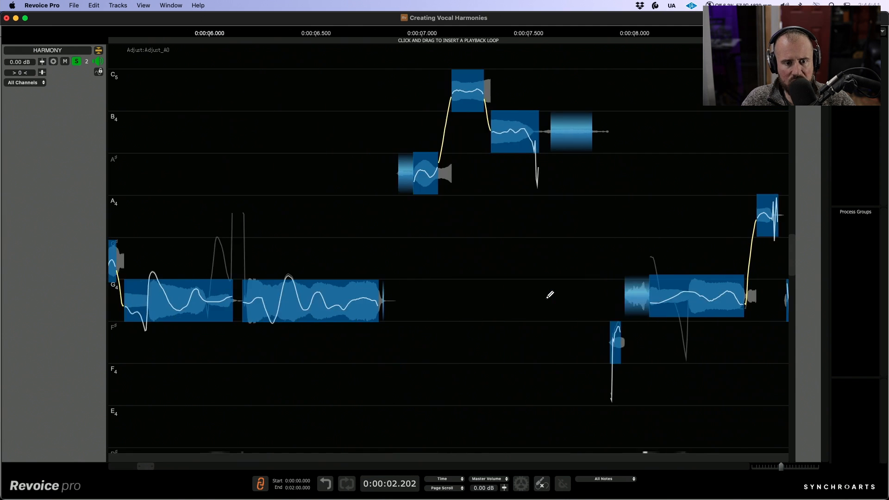
Select all the G4 notes up to about 9.5 seconds with the Selector Tool and flatten their pitch variation together.
right_click(547, 298)
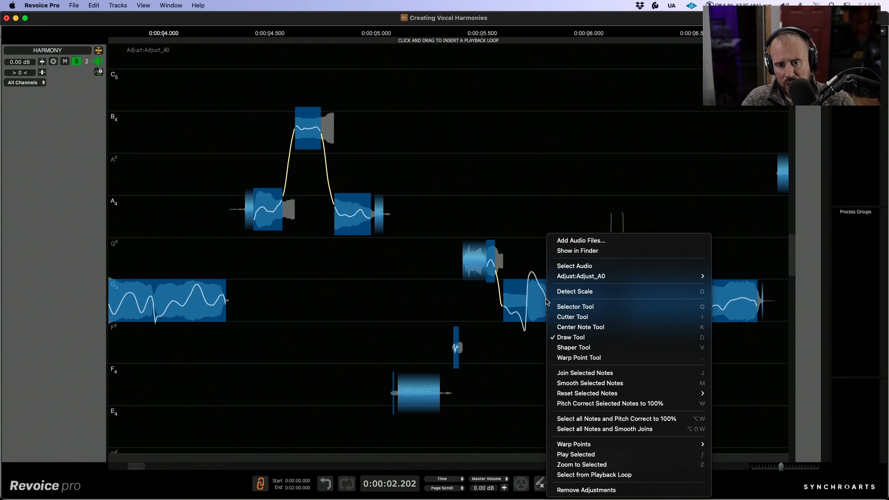
click(571, 306)
scroll(439, 339, down, 5)
scroll(439, 338, down, 5)
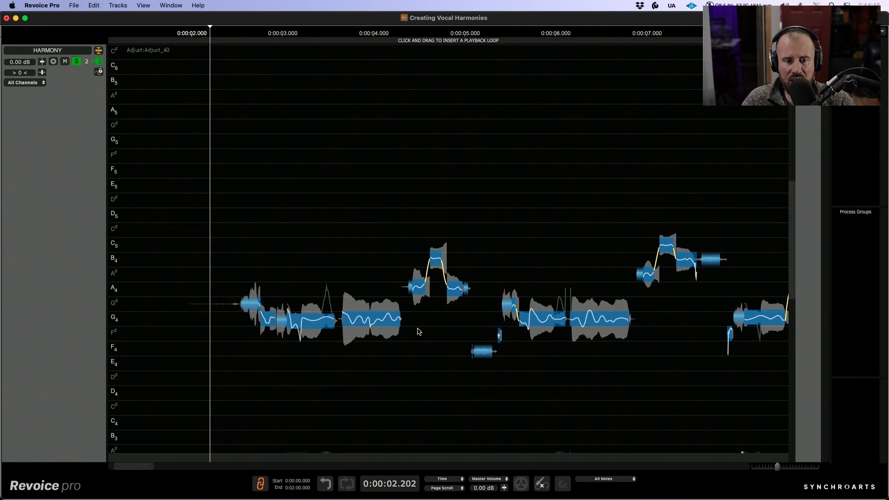
drag(218, 304, 818, 372)
scroll(655, 393, right, 8)
drag(684, 377, 38, 314)
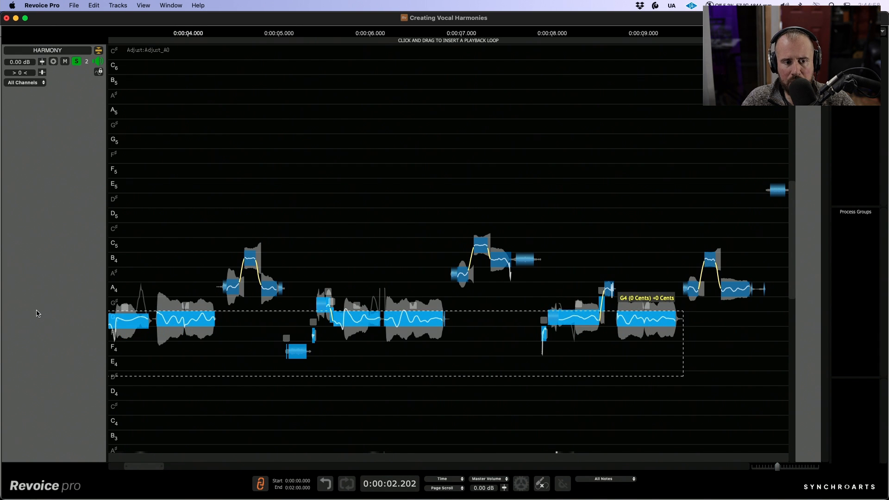
scroll(231, 198, left, 10)
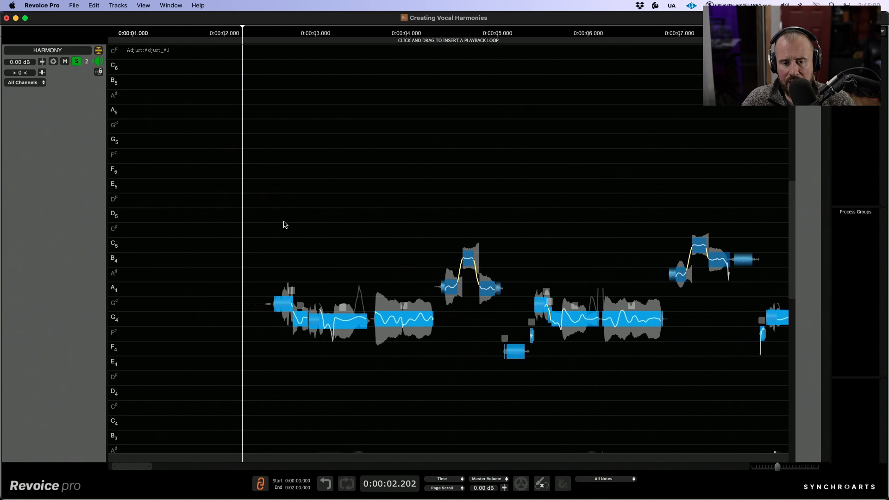
drag(399, 319, 450, 383)
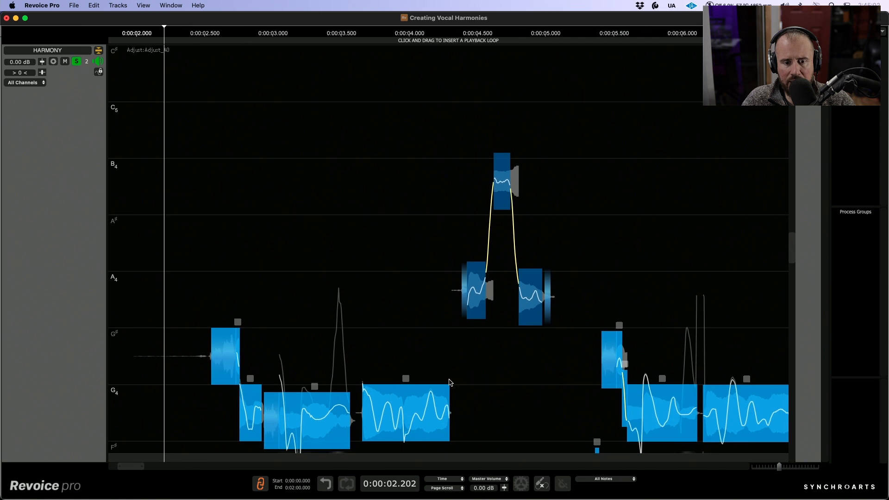
scroll(450, 383, down, 5)
drag(343, 228, 342, 240)
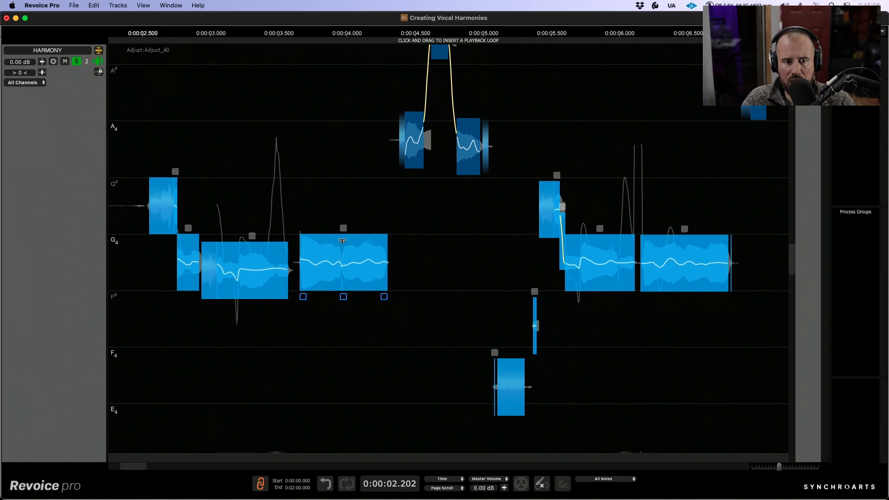
Nudge the note at about 3.3 seconds up so that it sits centered on G4.
click(245, 264)
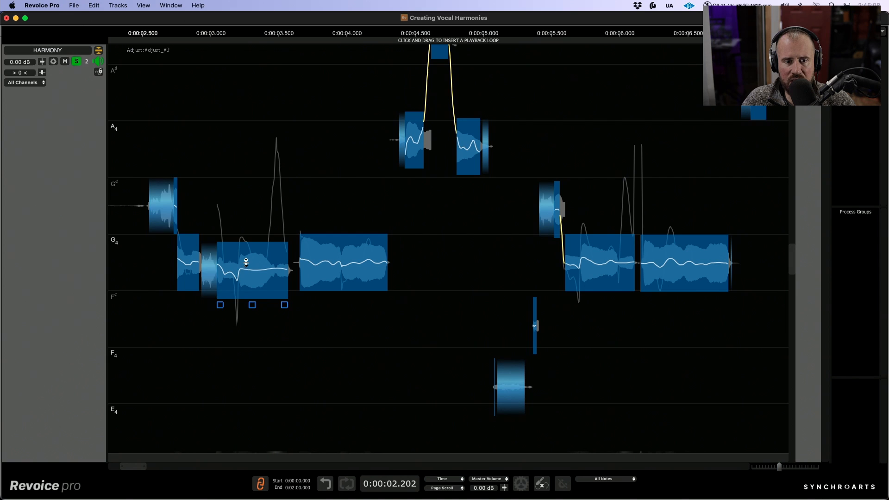
drag(246, 262, 247, 257)
drag(344, 359, 245, 299)
Play back the flattened HARMONY phrases from about 2 seconds to past 12 seconds.
click(241, 235)
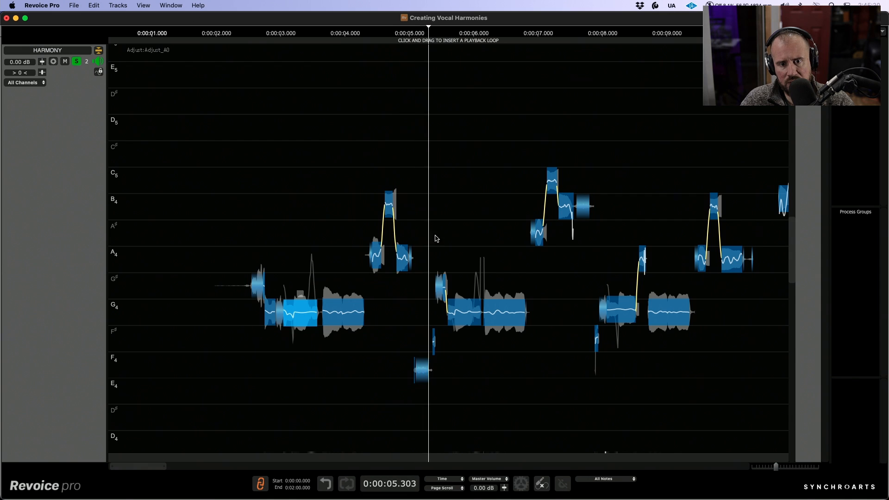
drag(572, 263, 351, 256)
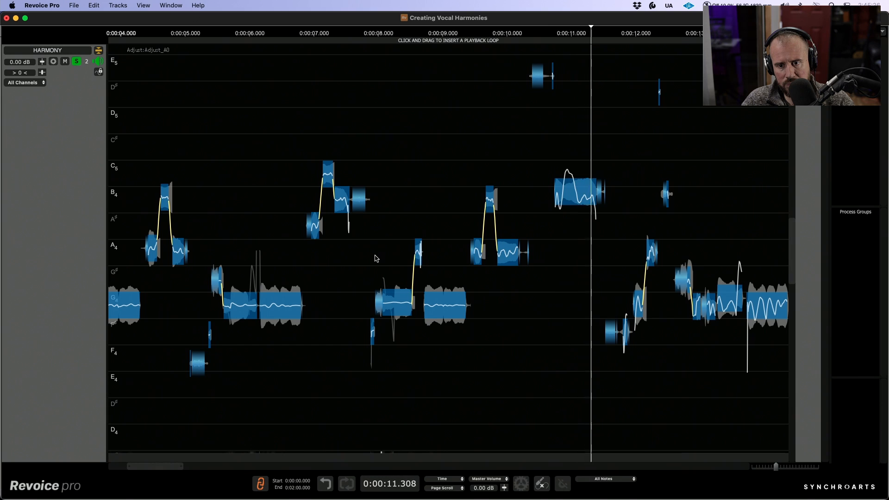
key(space)
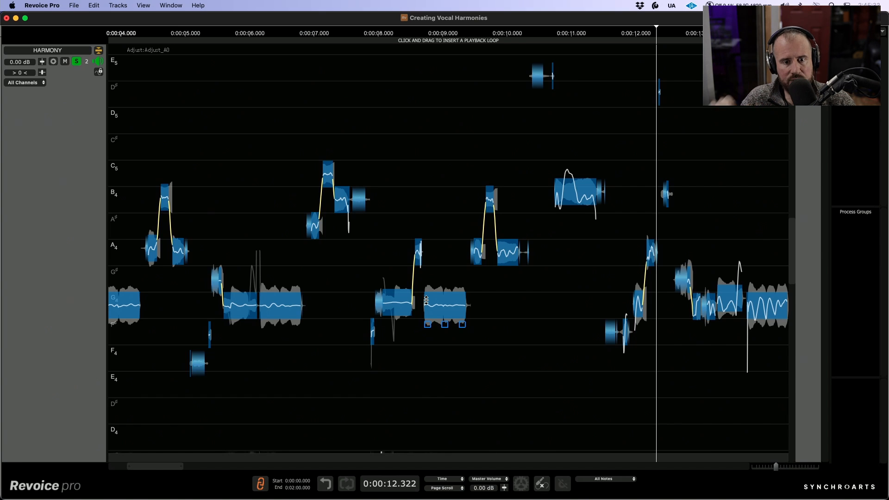
Lower the short A4 note at about 8.6 seconds by 200 cents to G4.
scroll(536, 295, down, 4)
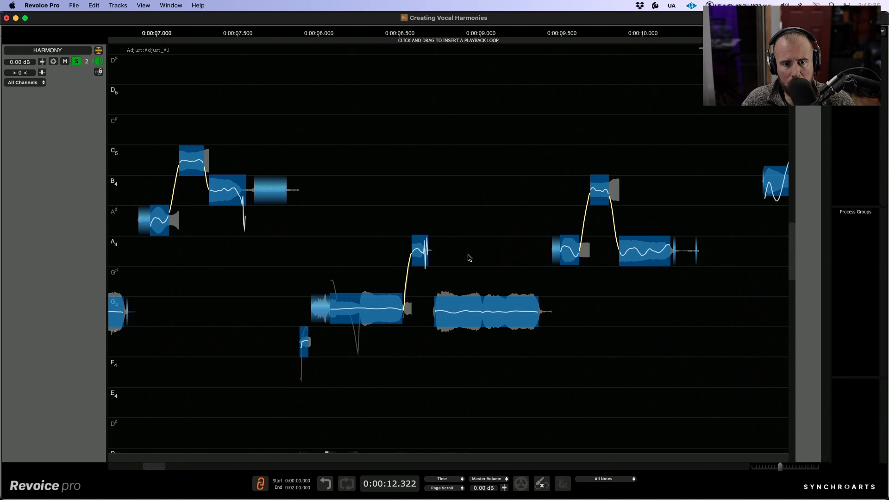
drag(420, 287, 513, 278)
drag(415, 249, 408, 304)
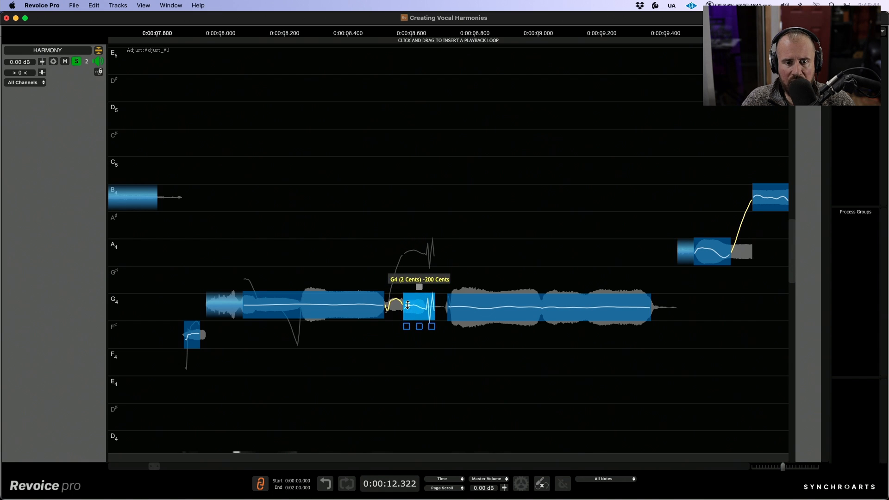
Redraw the pitch curve close to G4 with the Draw Tool across the short note near 8.6 seconds.
right_click(371, 308)
click(398, 338)
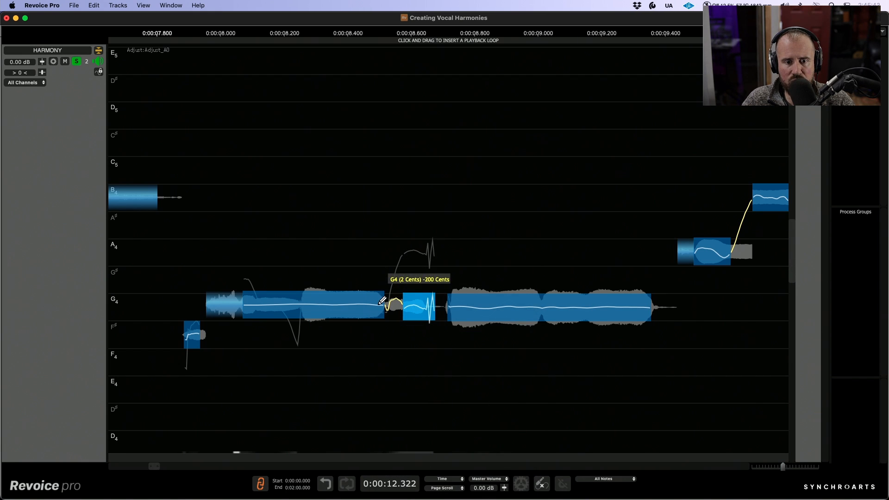
drag(379, 306, 438, 303)
scroll(357, 341, down, 10)
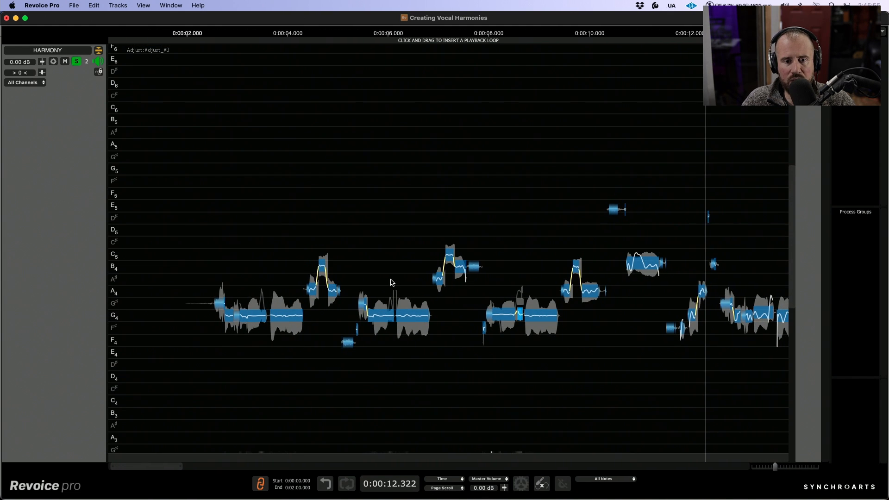
Play back the start of the first HARMONY phrase from about 2.4 seconds.
scroll(362, 331, up, 4)
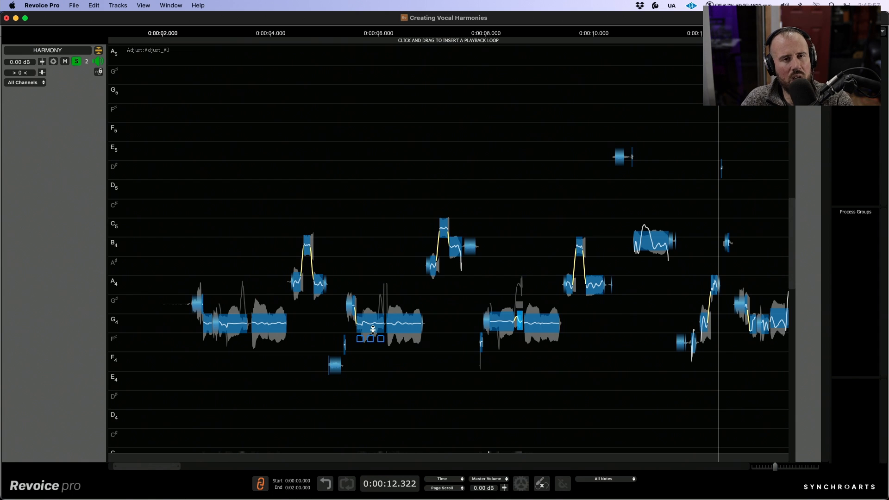
click(183, 248)
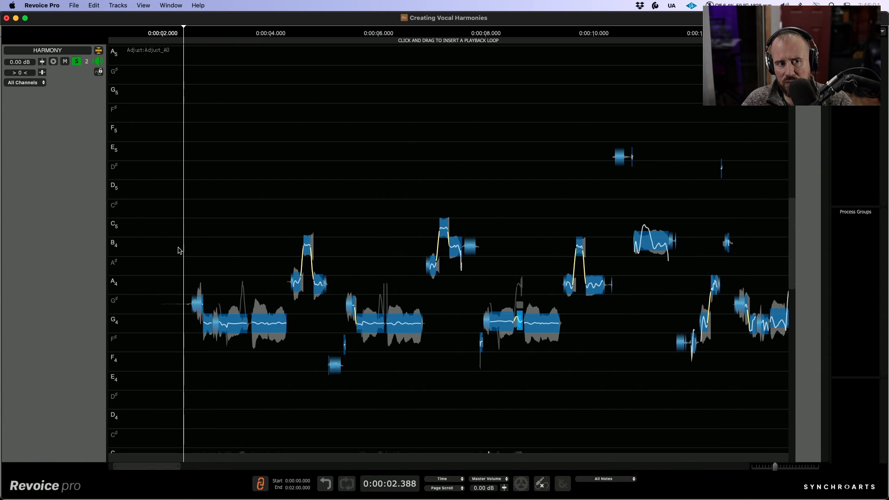
key(space)
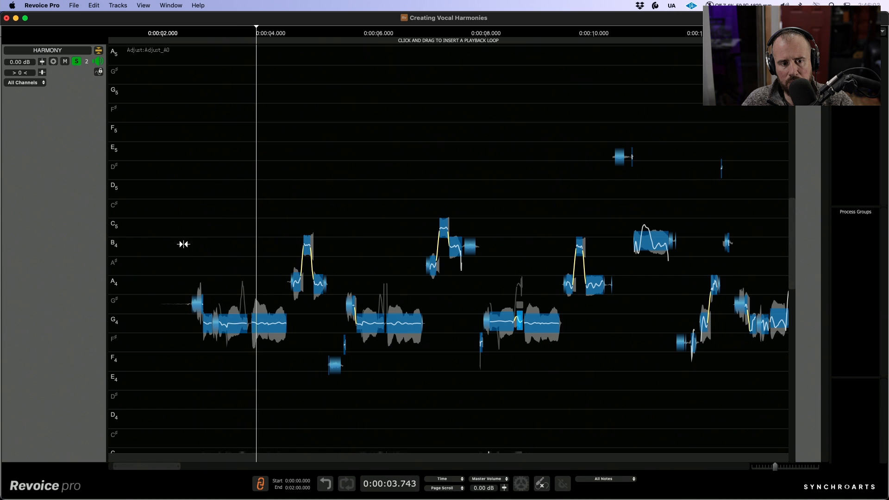
Raise the first phrase's notes between about 2.5 and 4.3 seconds from G4 to B4 and play them back.
drag(174, 284, 272, 354)
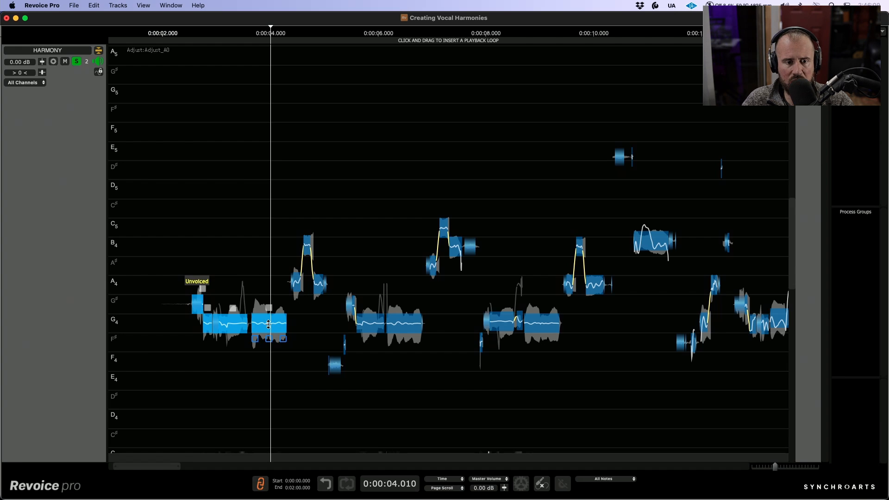
drag(269, 320, 269, 252)
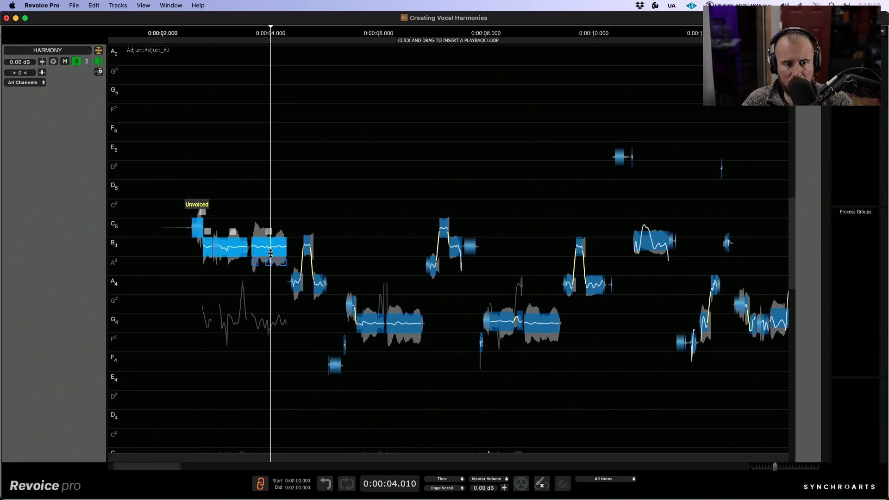
click(181, 194)
click(180, 191)
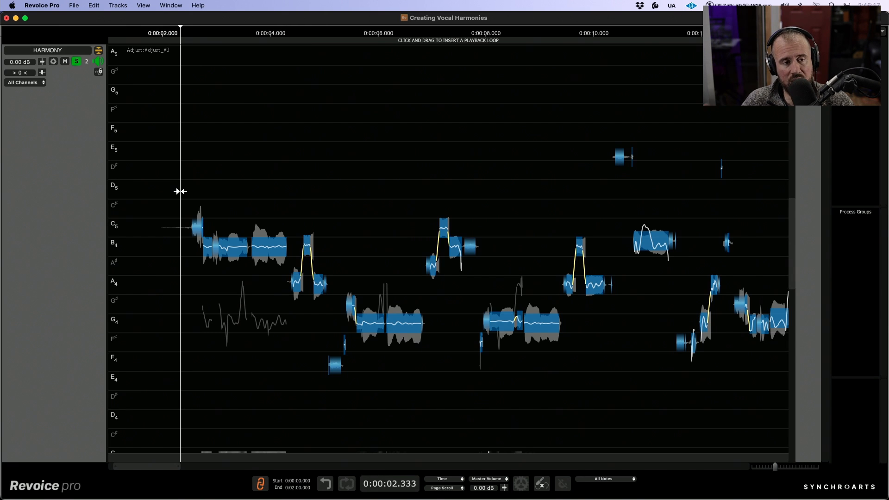
key(space)
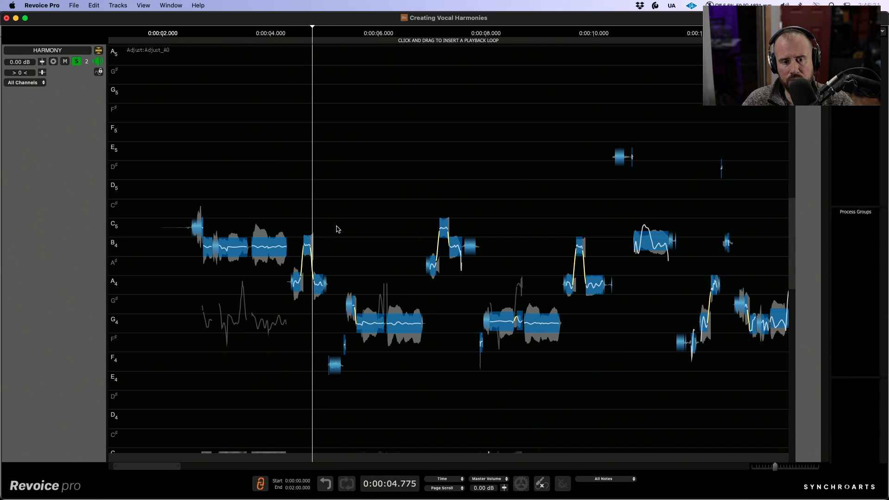
Raise the G4 note groups at about 5.5–6.8 and 8–9.4 seconds to B4 and play back the result.
drag(339, 306, 571, 331)
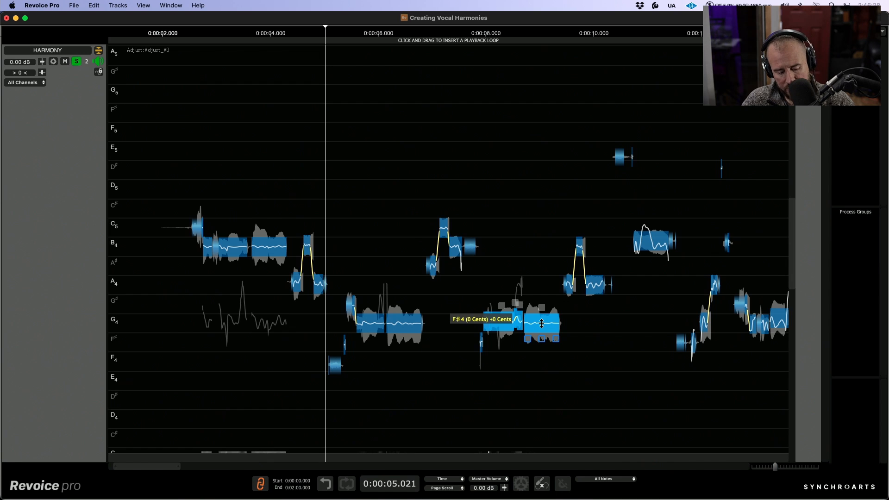
drag(542, 323, 542, 245)
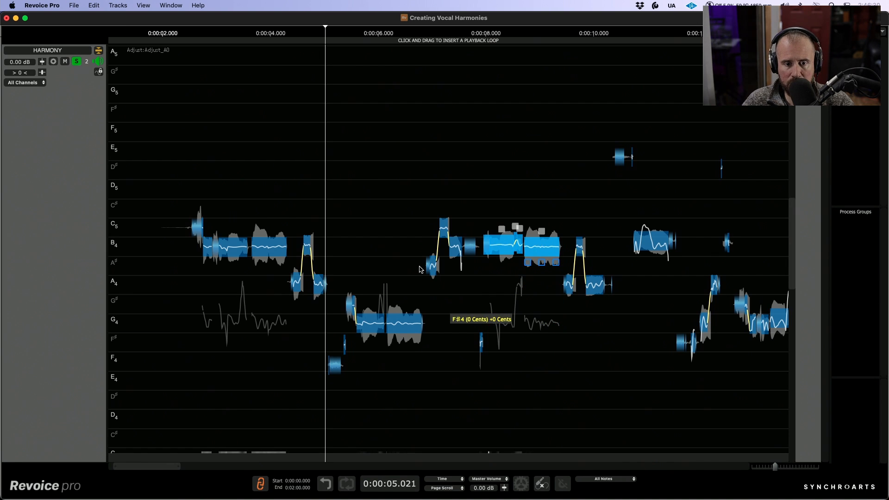
drag(437, 366, 331, 298)
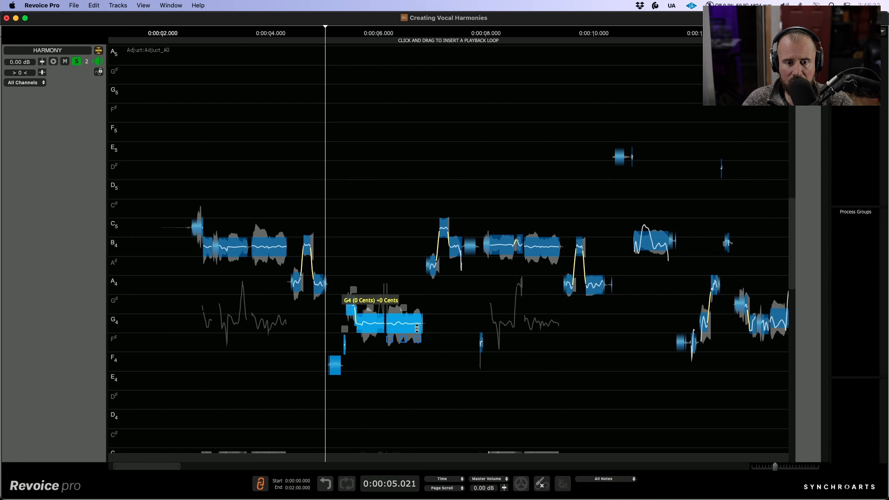
drag(407, 327, 406, 250)
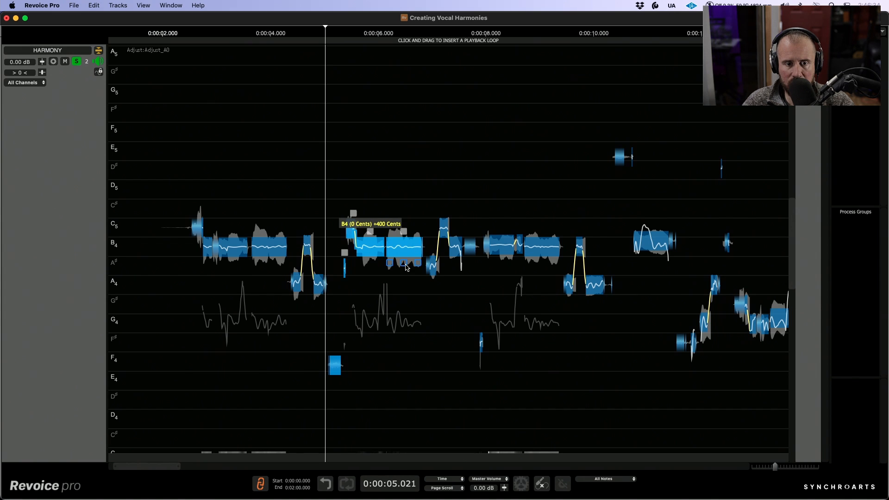
key(space)
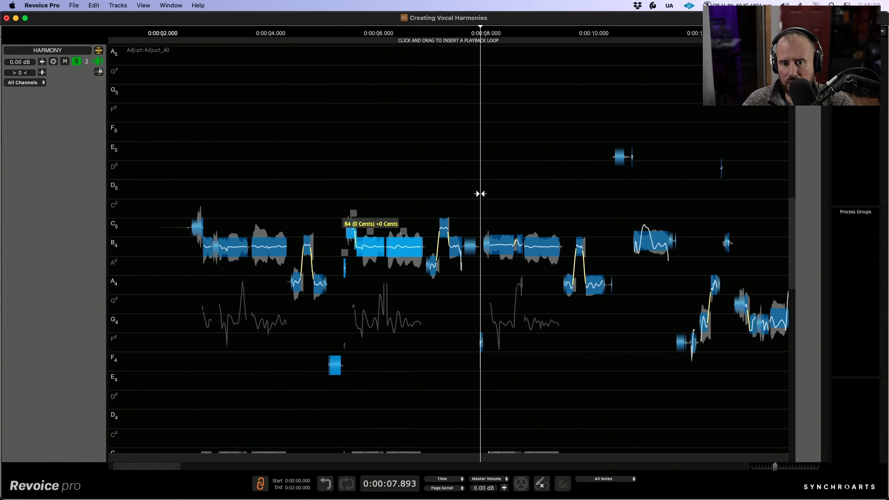
key(space)
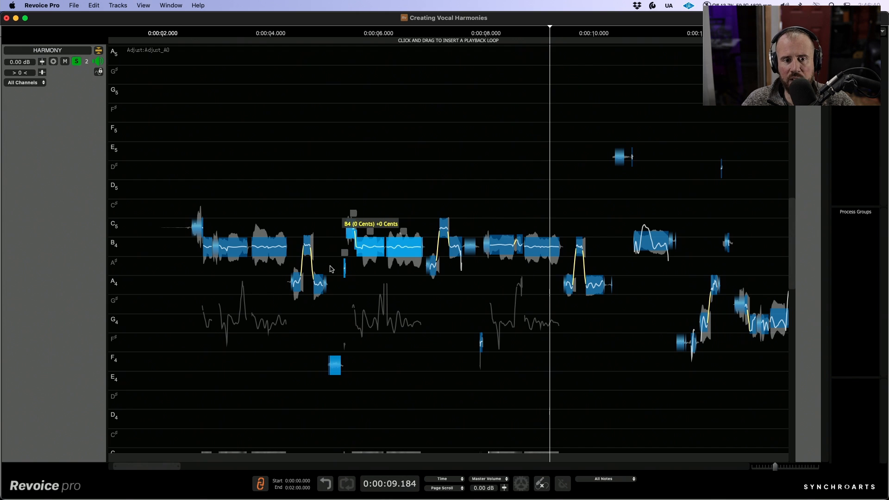
Play back the A4–B4–A4 notes between about 4.4 and 5.1 seconds.
scroll(362, 281, up, 5)
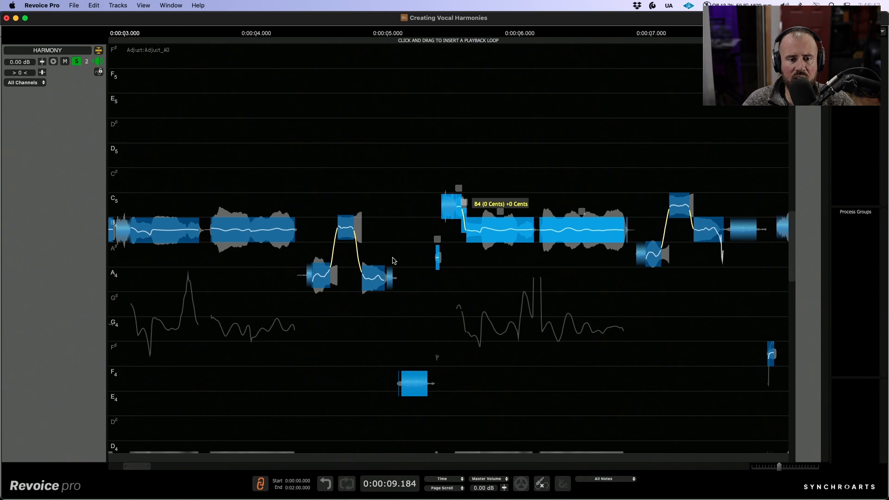
scroll(422, 249, up, 1)
scroll(397, 224, left, 2)
scroll(397, 224, down, 1)
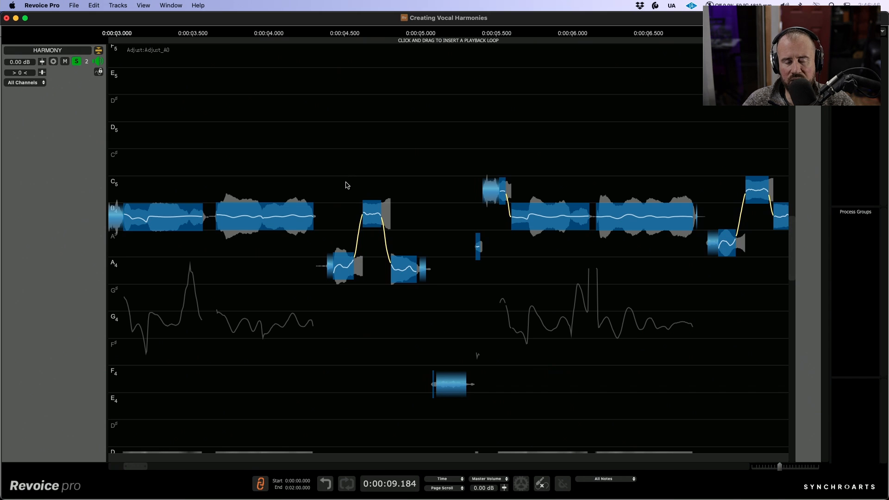
click(330, 187)
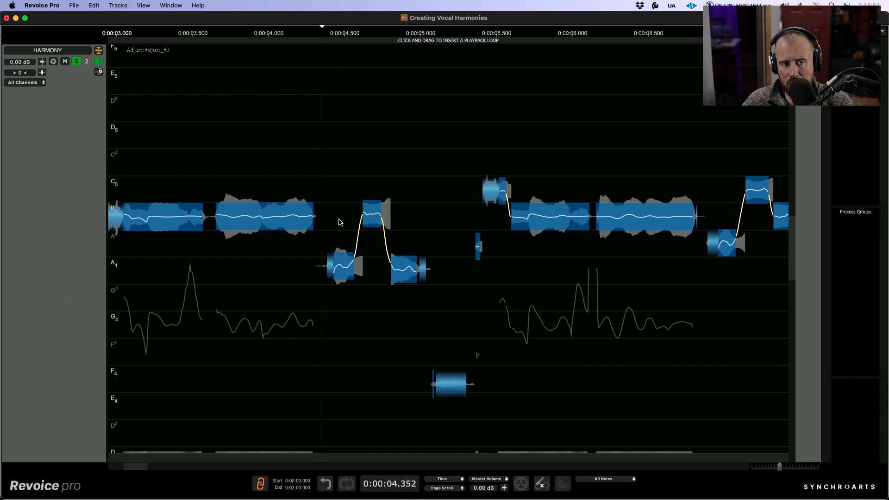
key(space)
key(space)
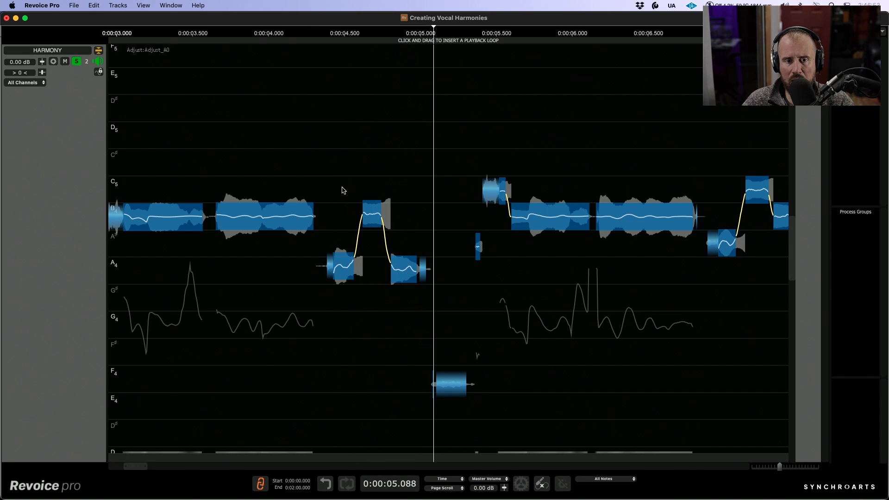
Lower the A4–B4–A4 note group at about 4.4–5.1 seconds by three semitones, with its first note at F♯4, and play it back.
drag(342, 188, 422, 319)
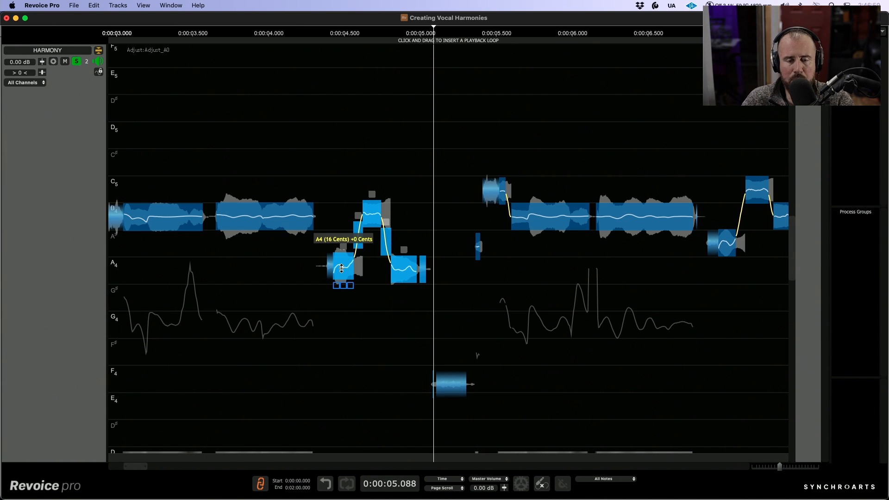
click(327, 174)
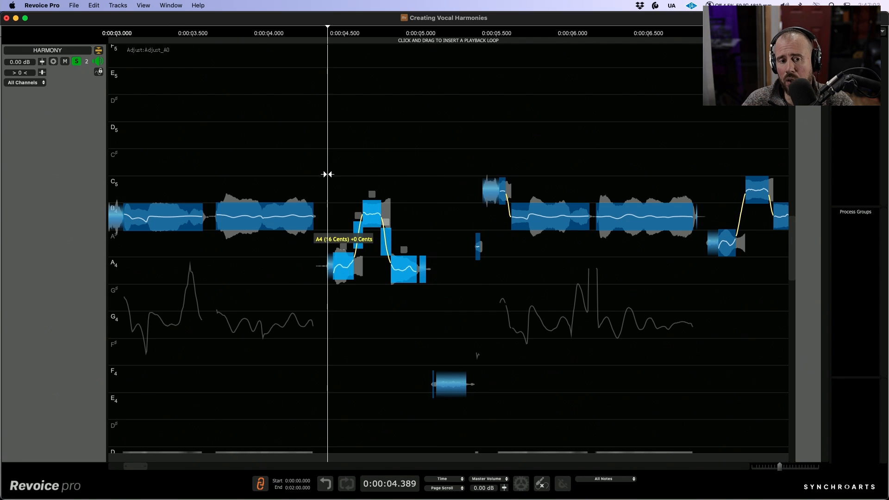
key(space)
key(space)
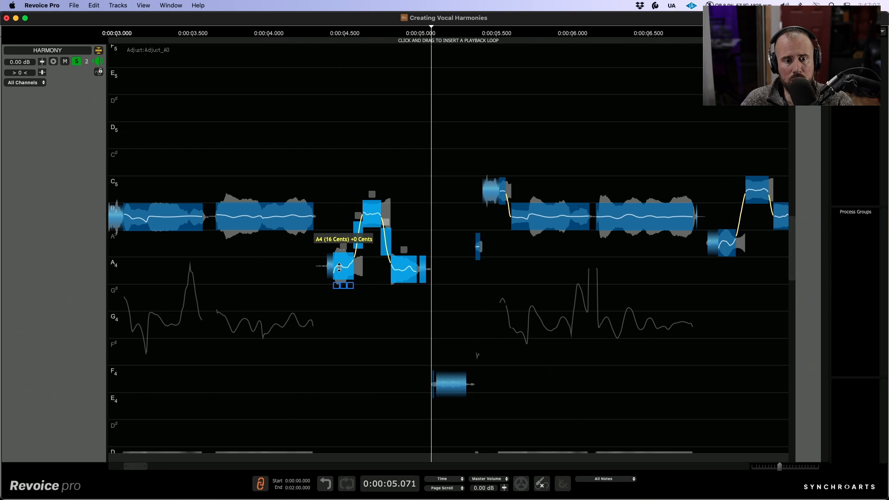
drag(340, 268, 339, 349)
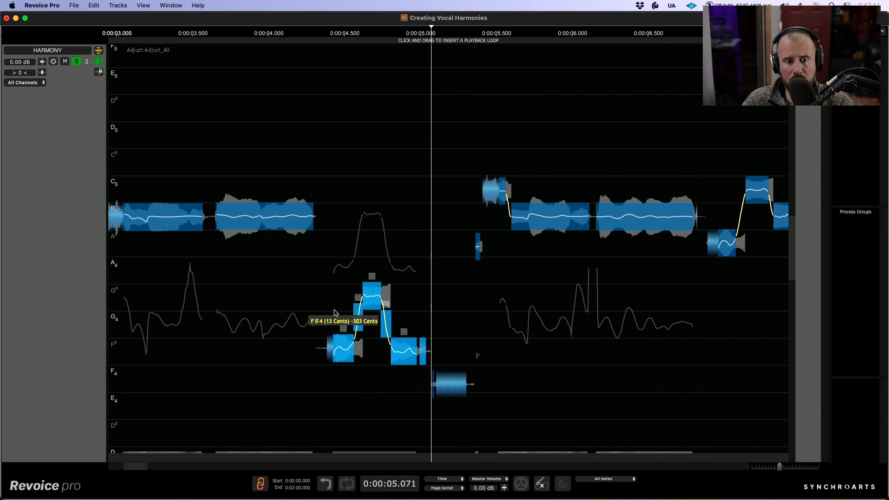
click(327, 308)
key(space)
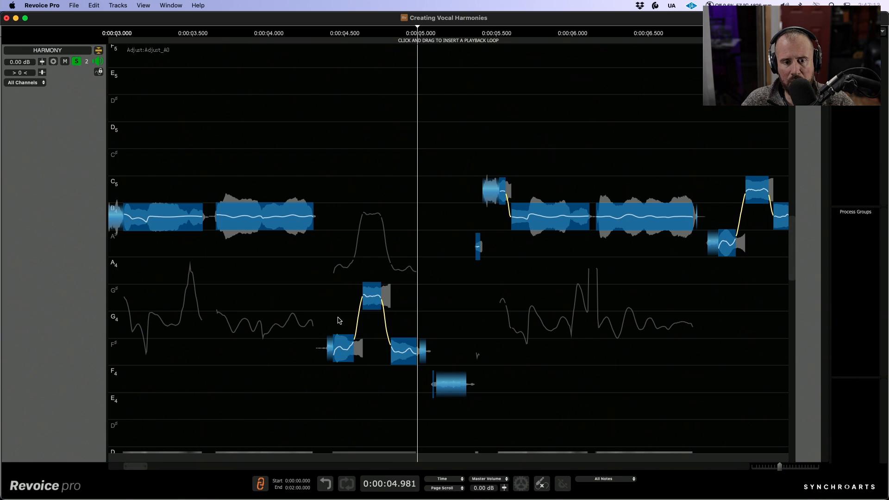
Lower the middle note of the group at about 4.4–5.1 seconds to G4 and play the group back.
drag(369, 294, 369, 320)
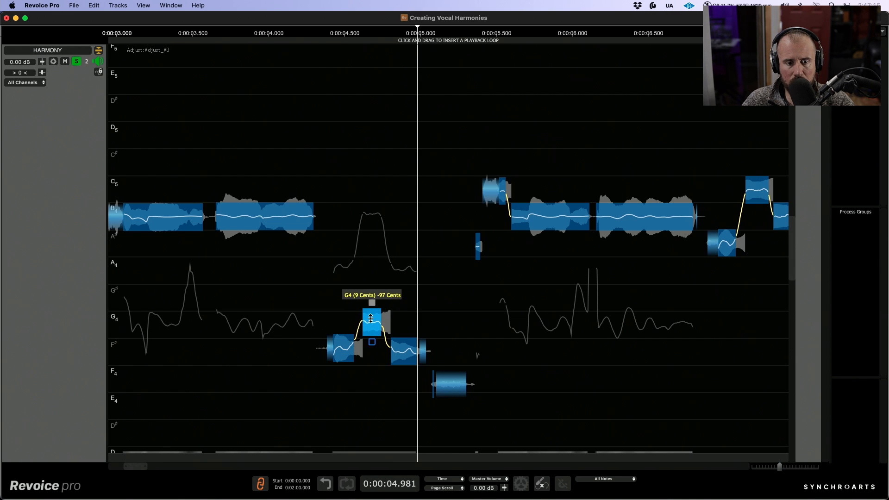
click(326, 306)
key(space)
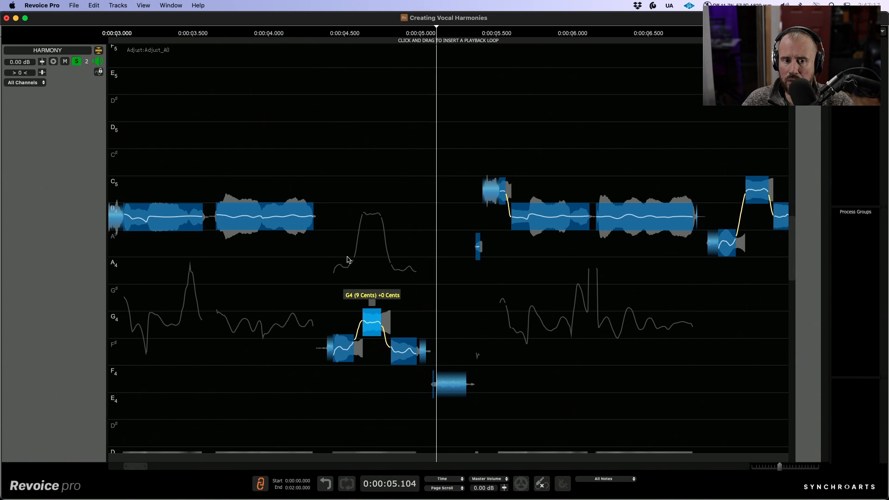
key(space)
click(327, 193)
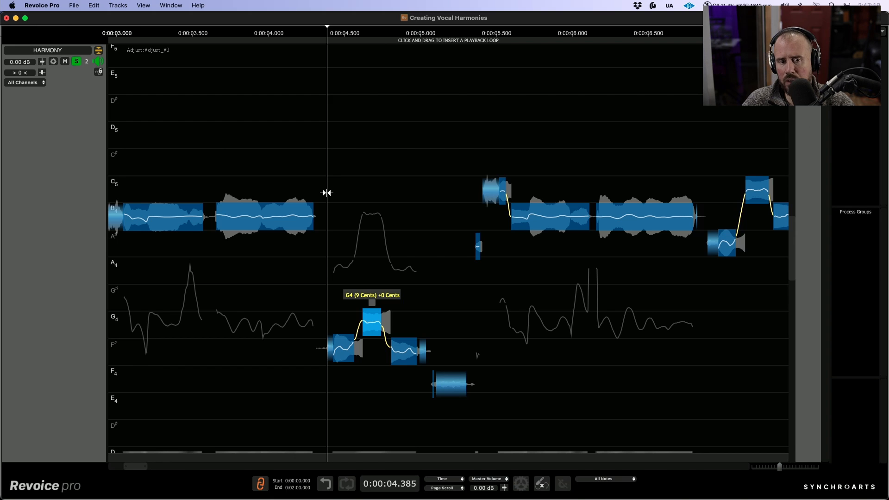
key(space)
key(space)
Lower the note group at about 6.9–7.6 seconds to G4–A4–G4 and play back the phrase.
scroll(415, 286, right, 5)
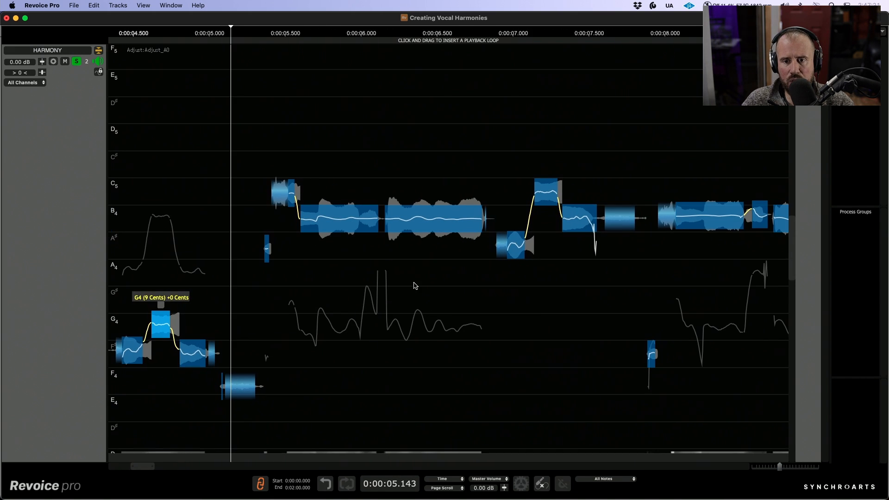
scroll(523, 284, right, 3)
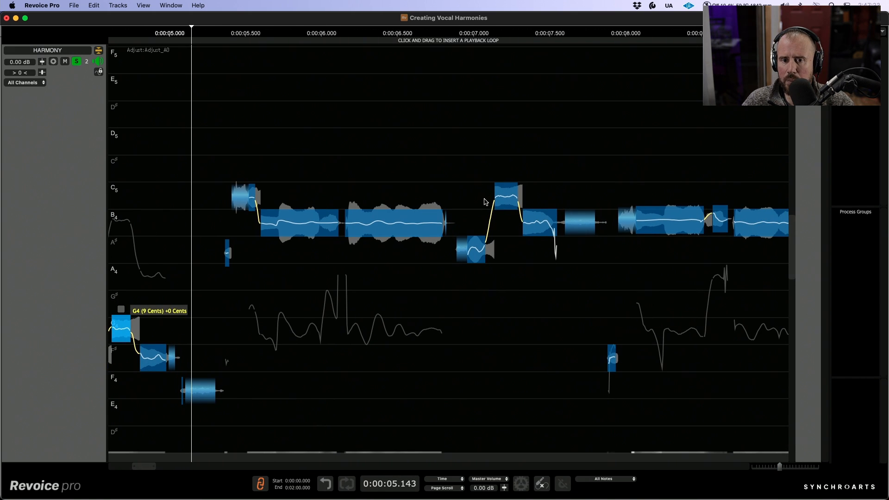
drag(471, 155, 539, 291)
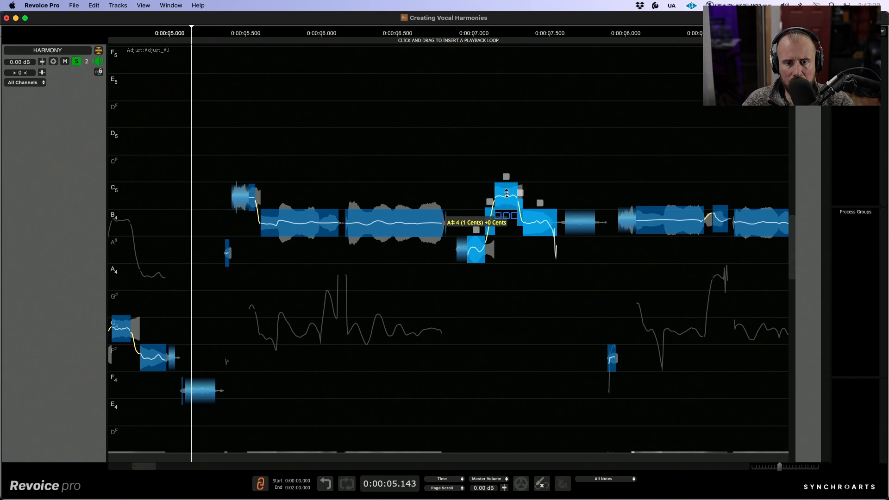
drag(506, 193, 502, 269)
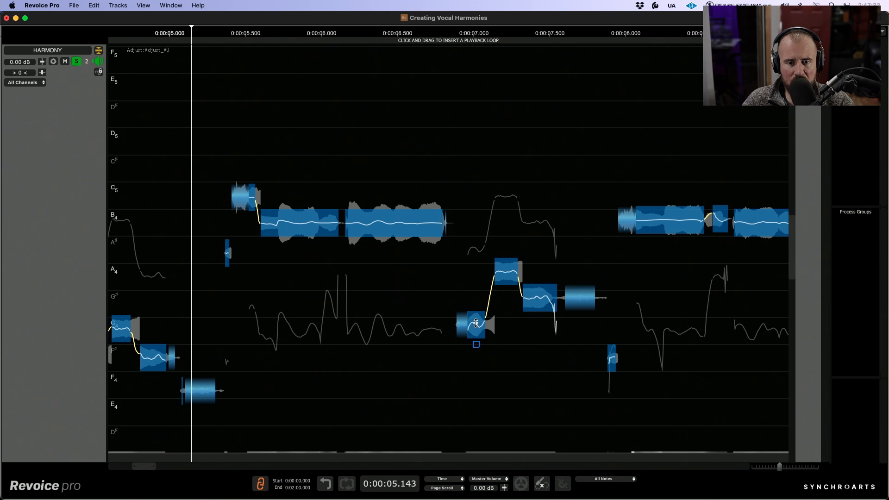
drag(476, 323, 476, 327)
drag(540, 297, 537, 331)
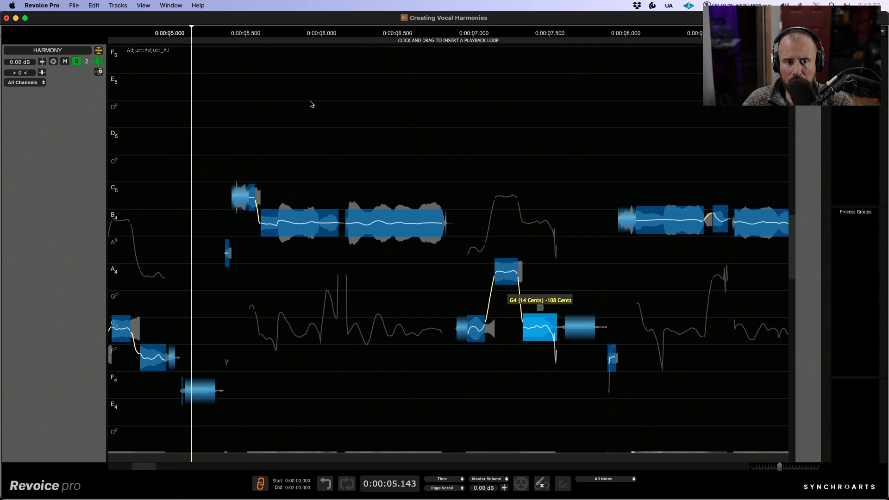
click(216, 133)
key(space)
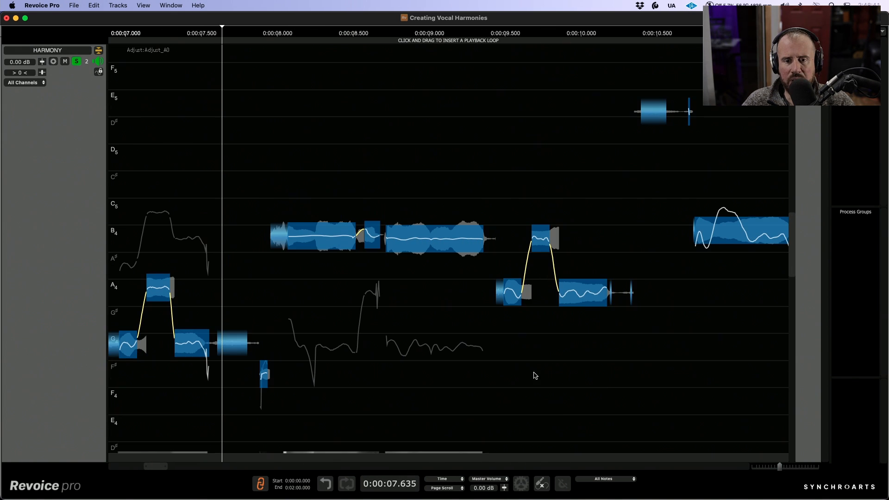
Lower the note group at about 9.5–10.2 seconds to F♯4–G4–F♯4 and play back the phrase from about 7.9 seconds.
scroll(528, 293, left, 15)
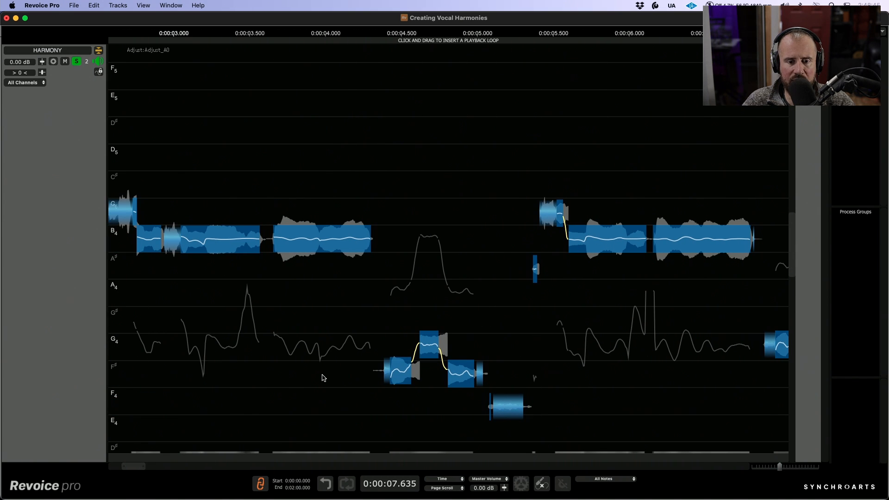
scroll(430, 342, right, 11)
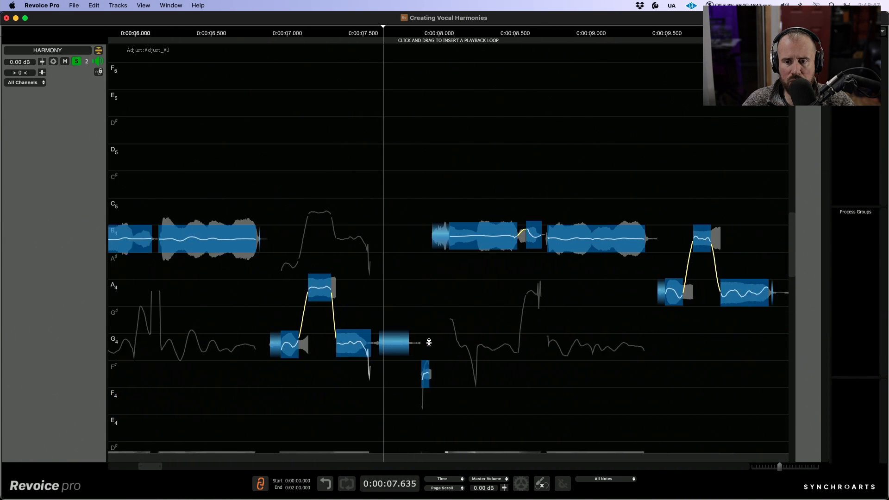
scroll(429, 342, right, 4)
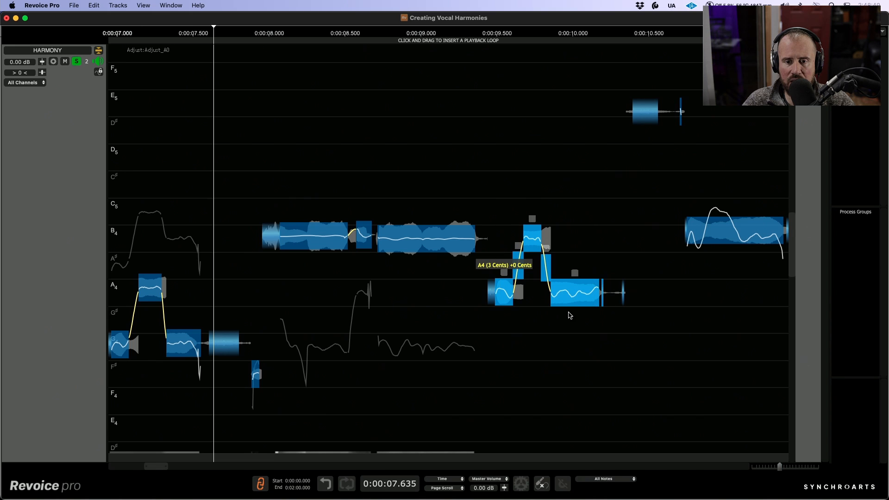
drag(561, 287, 550, 368)
click(597, 311)
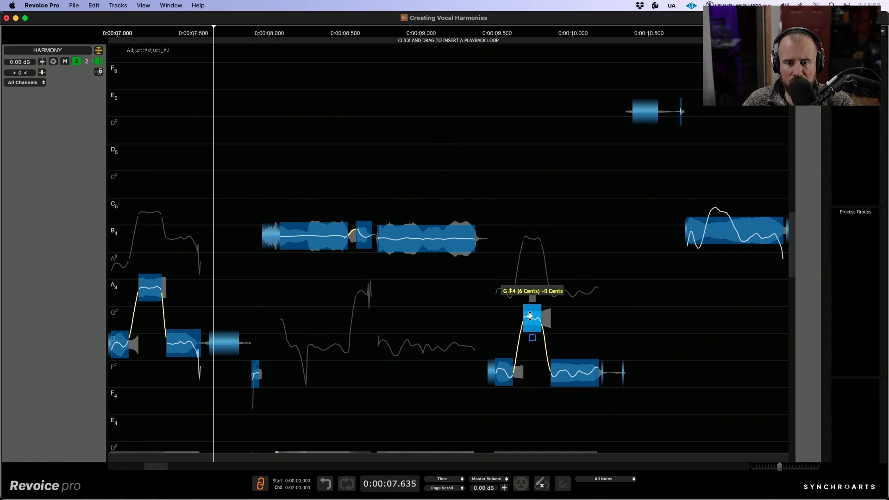
drag(532, 316, 533, 343)
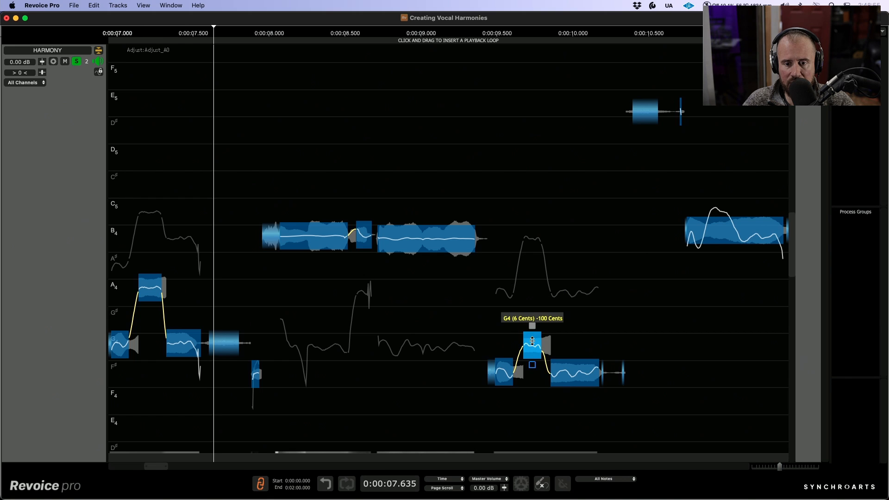
click(258, 178)
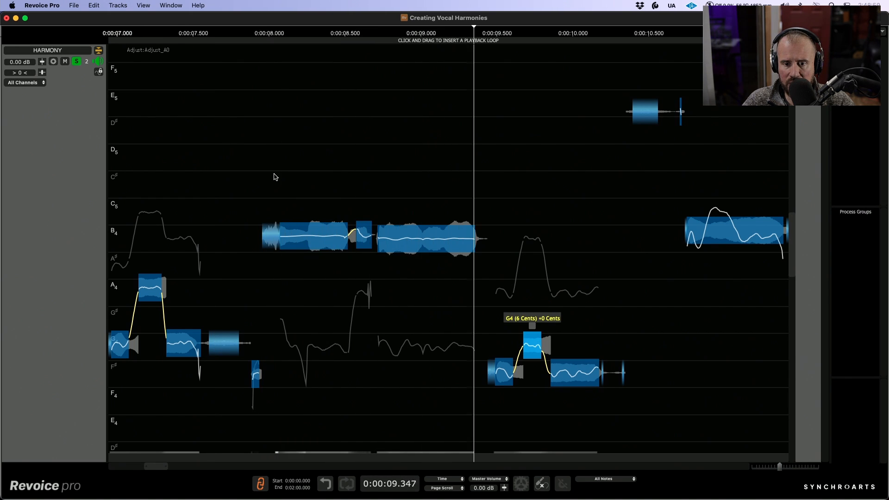
Show all tracks, turn off soloing, and play the harmony with the lead vocal and music from about 2 seconds.
key(Return)
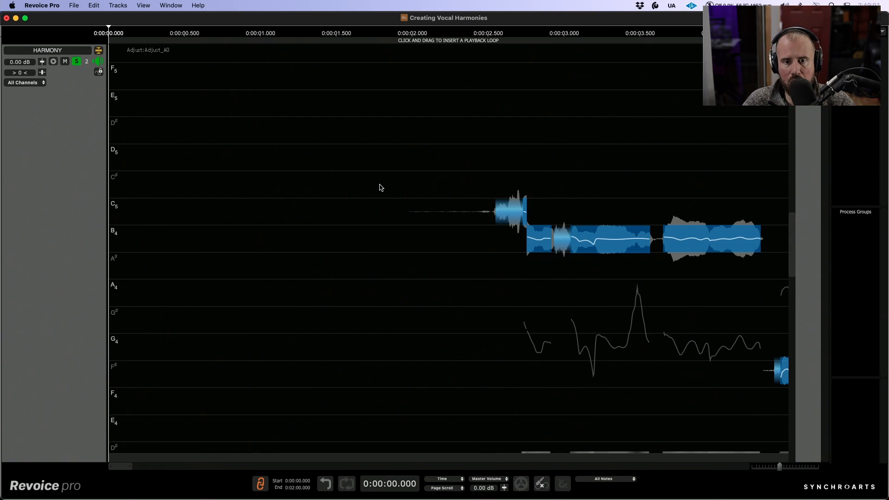
scroll(381, 187, down, 3)
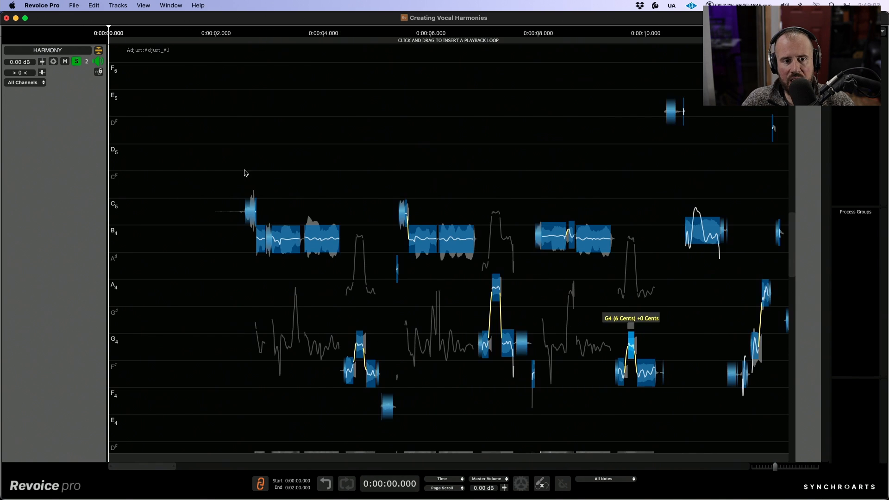
click(217, 156)
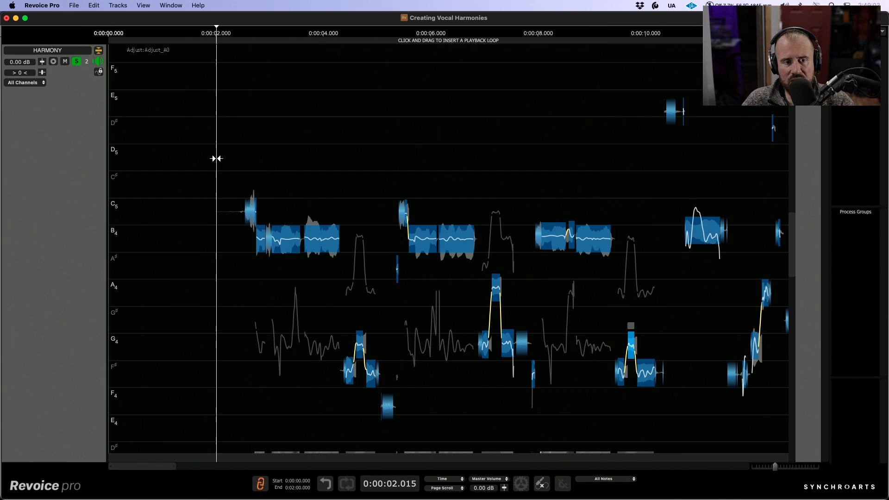
click(98, 51)
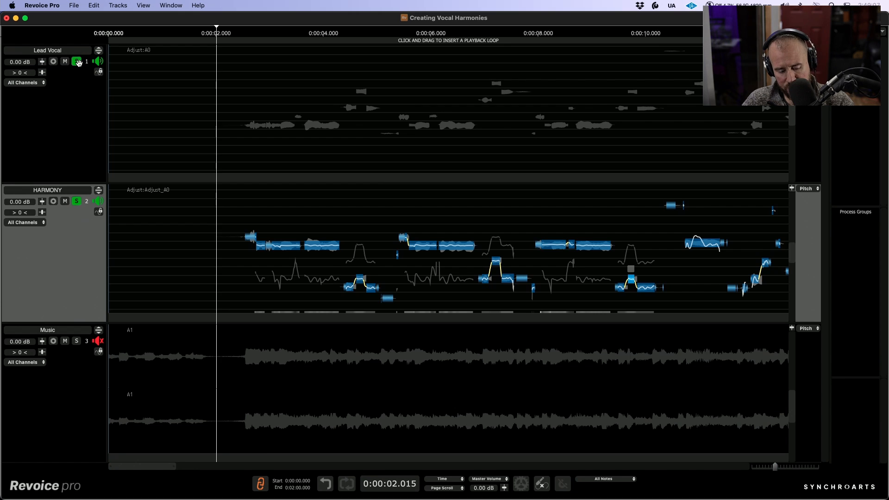
click(77, 62)
key(space)
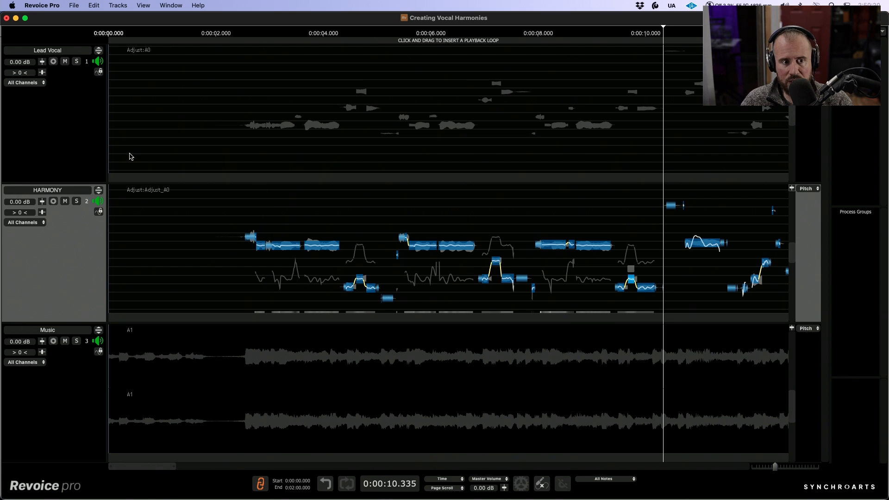
Solo and maximize the HARMONY track, then switch its Adjust process to editing the shift of formants.
click(77, 201)
click(99, 191)
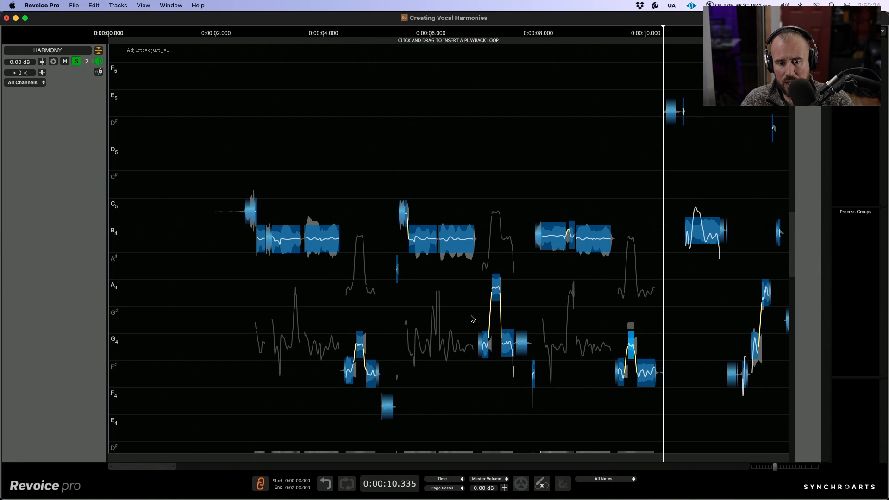
scroll(472, 319, down, 3)
scroll(472, 319, right, 3)
right_click(358, 223)
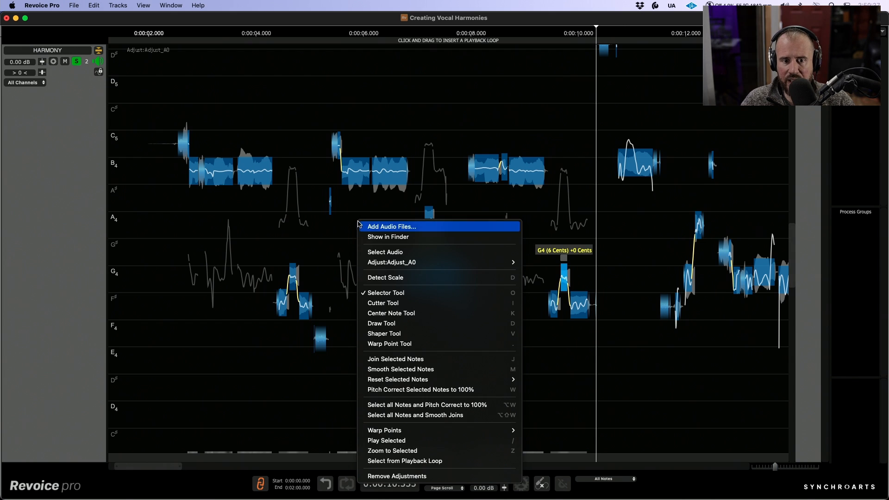
mouse_move(415, 264)
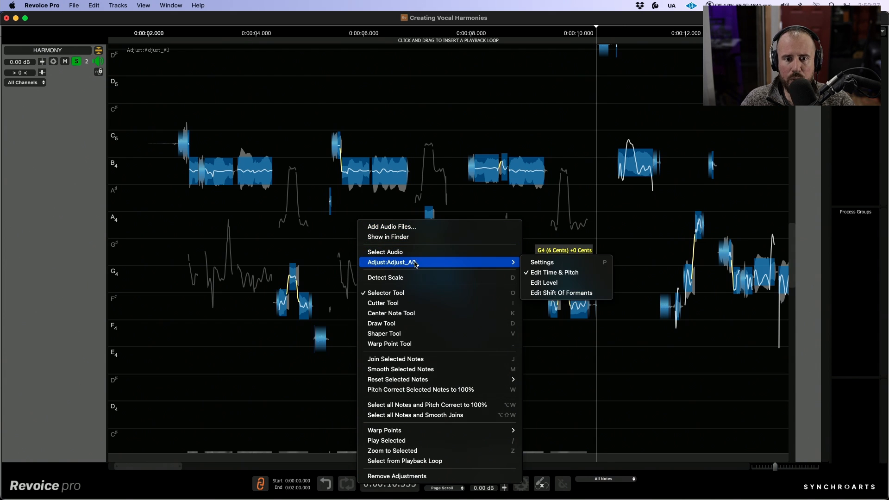
click(557, 293)
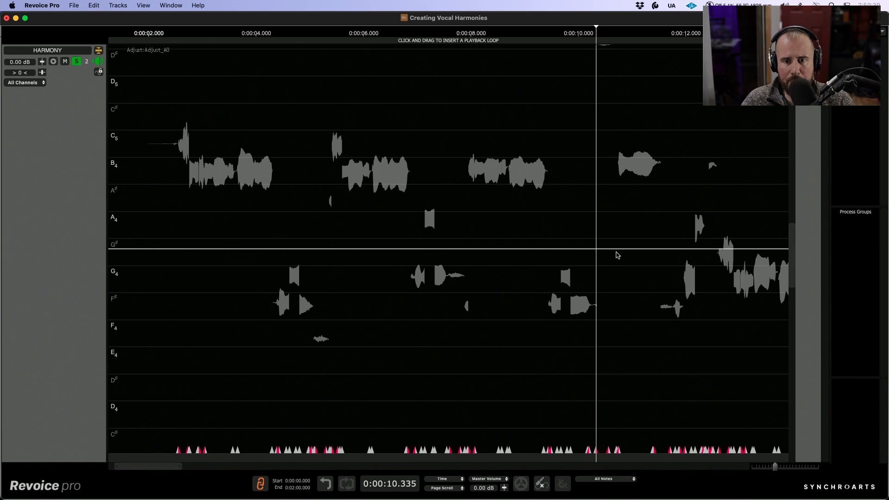
Add formant-shift control points at about 10.9, 10.5, 2.1 and 1.6 seconds to bracket the harmony phrases.
click(623, 248)
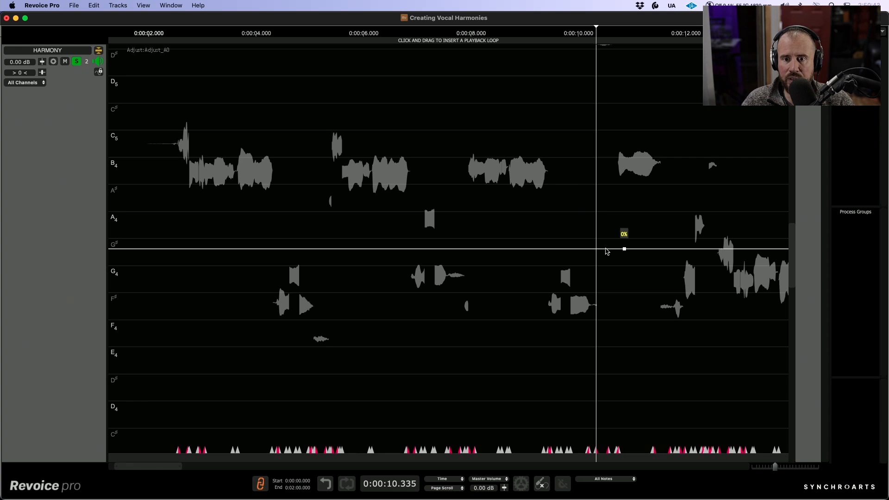
click(606, 249)
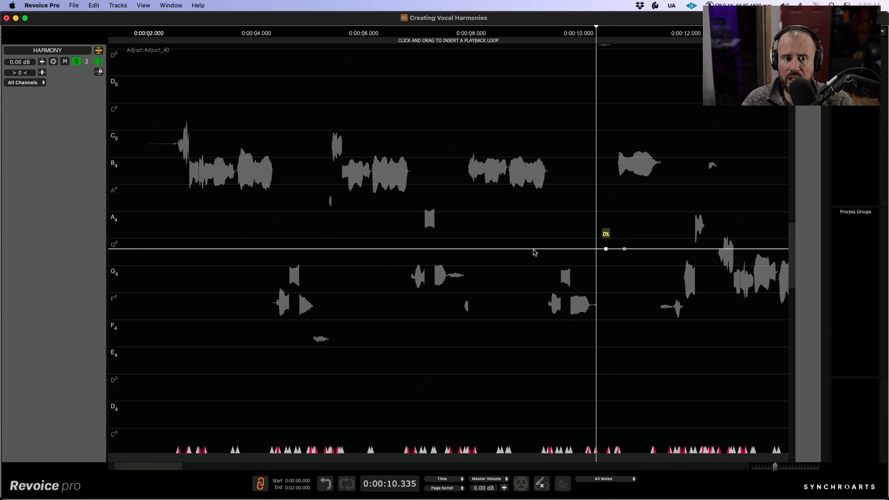
click(152, 249)
click(127, 249)
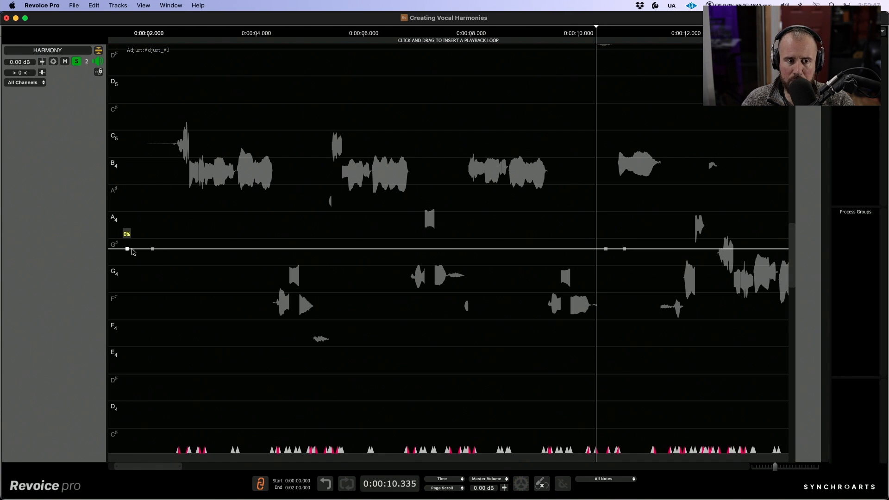
Lower the formant shift between about 2.1 and 10.5 seconds to -3.8% and play back the section.
click(152, 248)
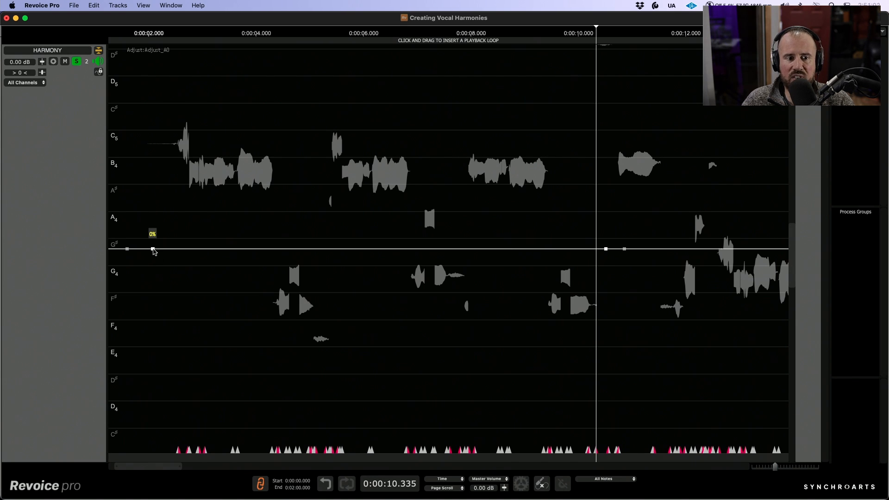
drag(154, 251, 154, 278)
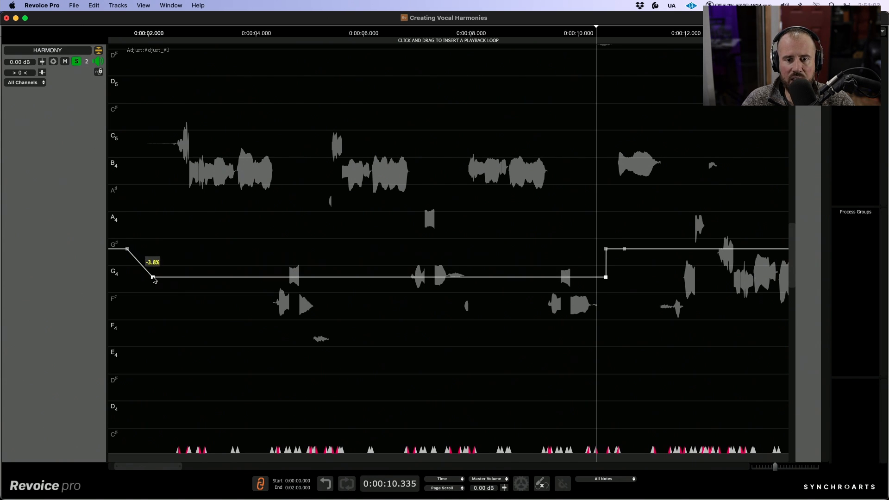
click(153, 162)
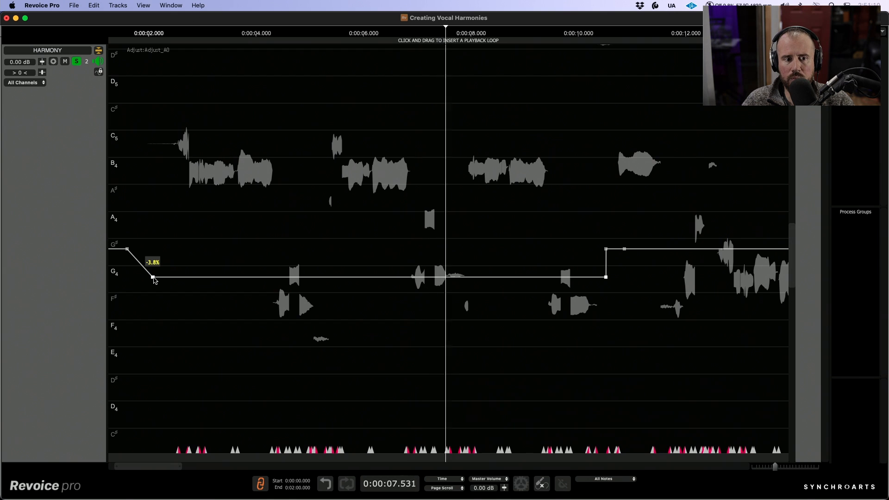
Audition formant shifts of -22.7% and 24.1% between about 2.1 and 10.5 seconds on the HARMONY track.
drag(153, 278, 150, 413)
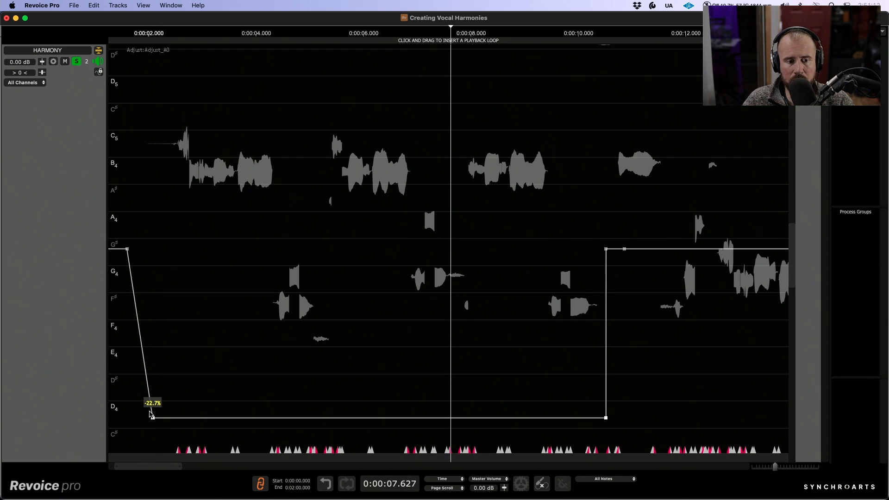
key(space)
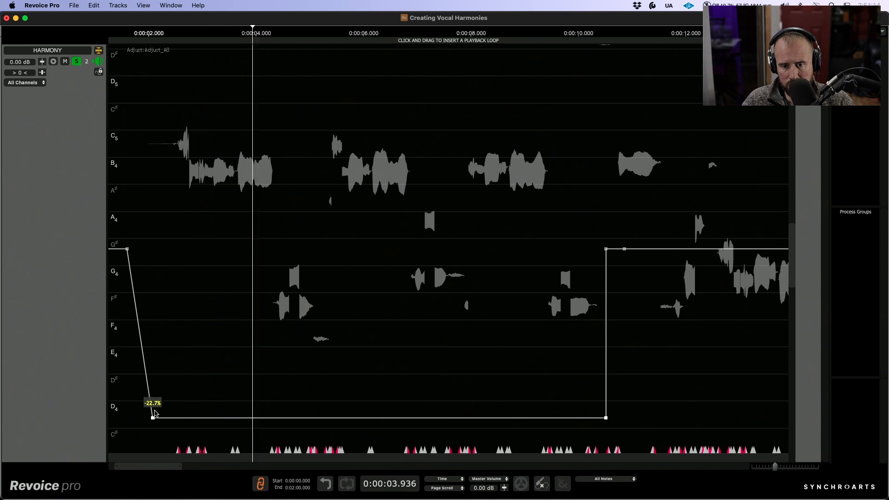
drag(154, 411, 160, 72)
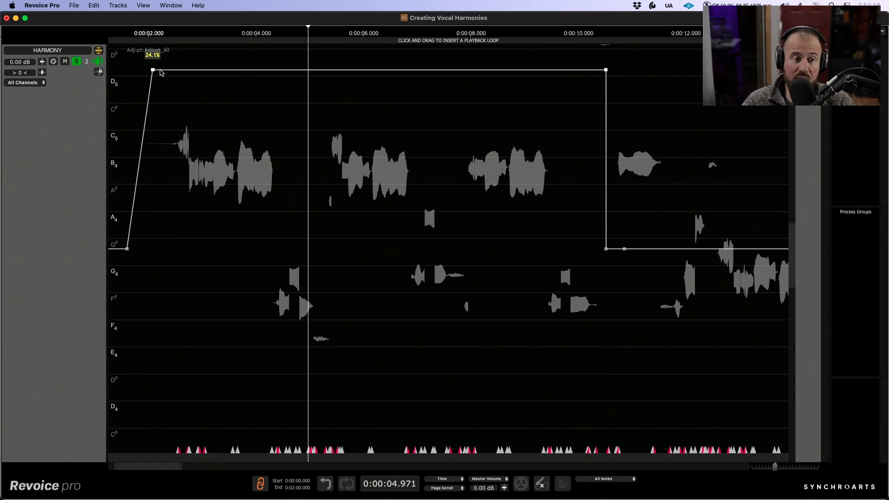
key(space)
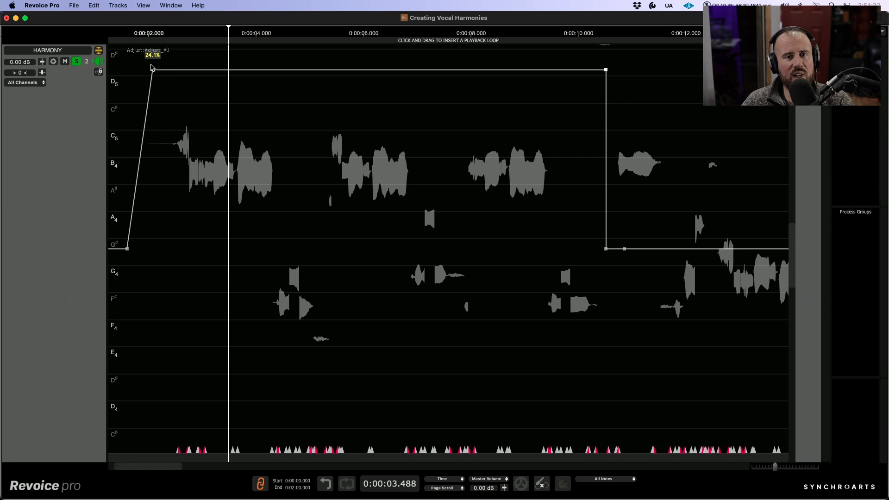
Unsolo the HARMONY track, return its formant shift to -3.8%, and play the section with the other tracks.
click(76, 62)
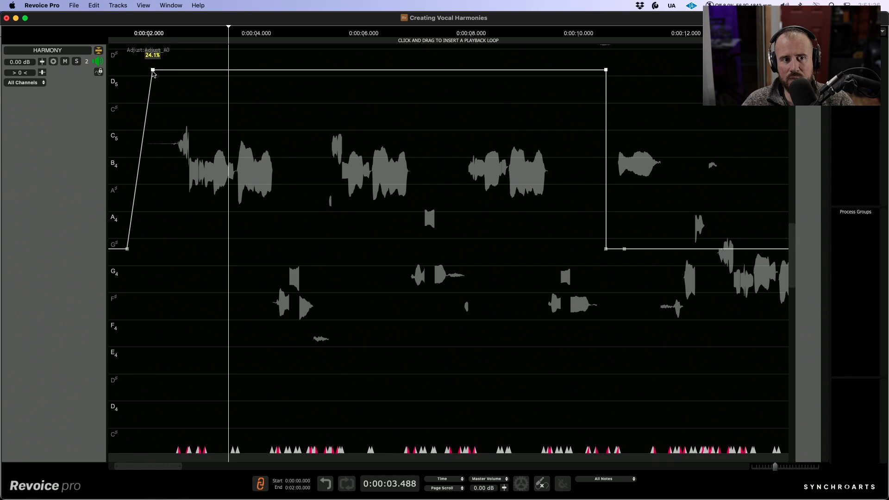
drag(153, 73, 153, 276)
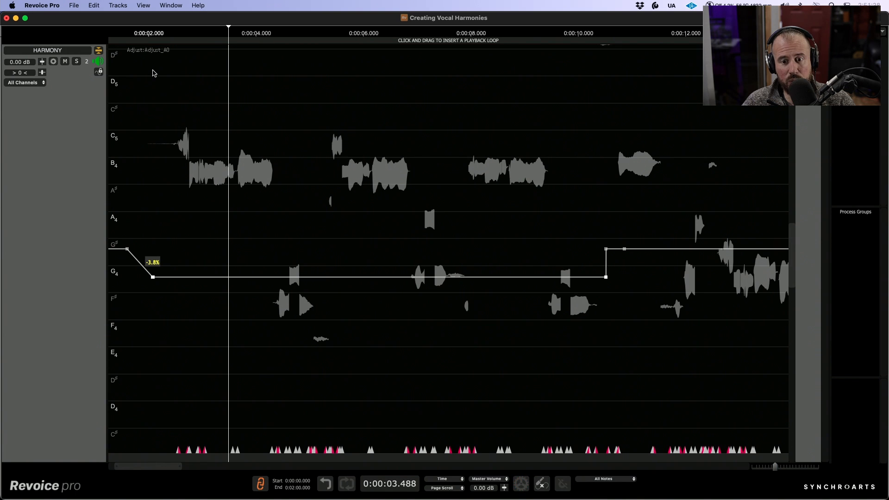
key(space)
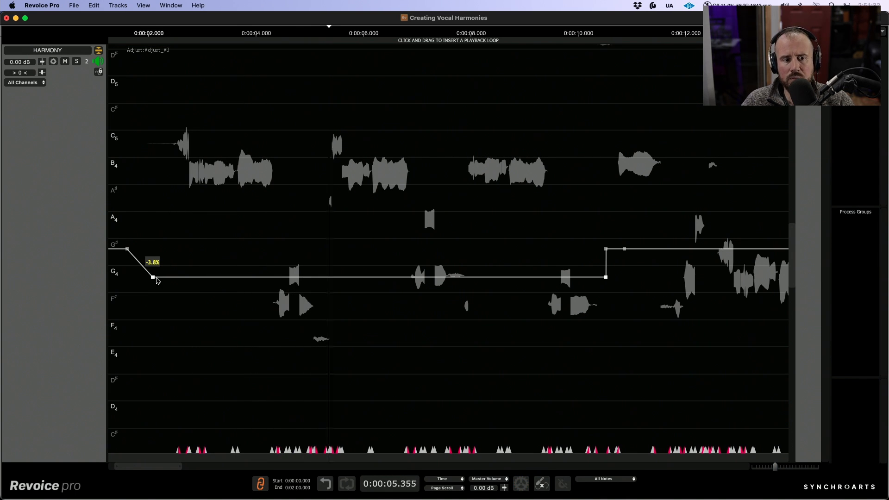
Audition a 23.6% formant shift on the harmony against the other tracks and revert it to -3.8%.
drag(153, 277, 176, 76)
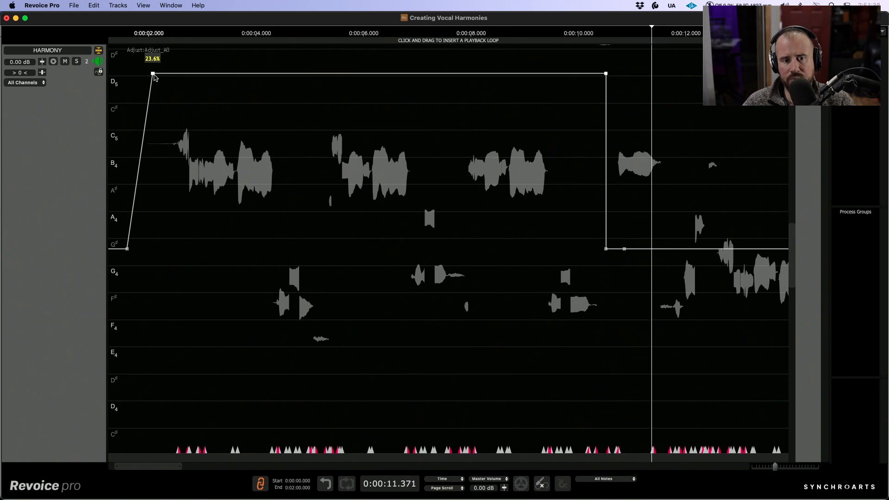
key(super+z)
drag(154, 77, 153, 276)
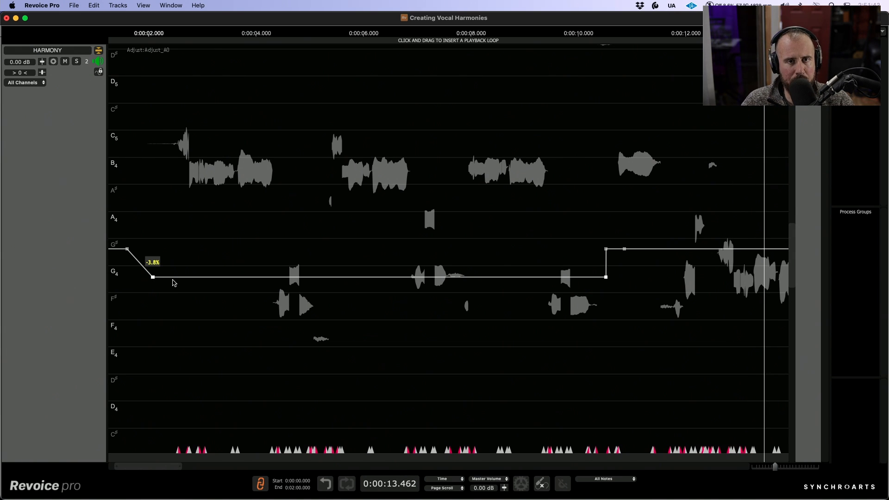
Show all tracks again and switch the HARMONY track's Adjust process to editing time and pitch.
click(98, 51)
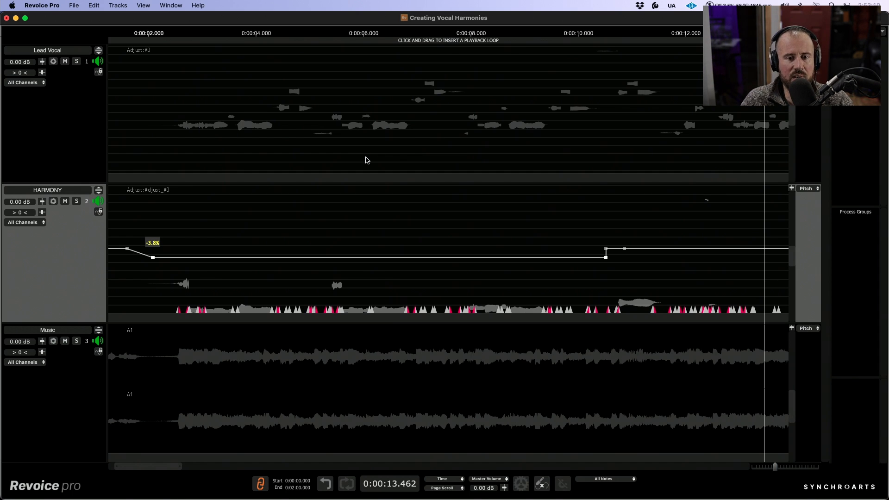
right_click(350, 238)
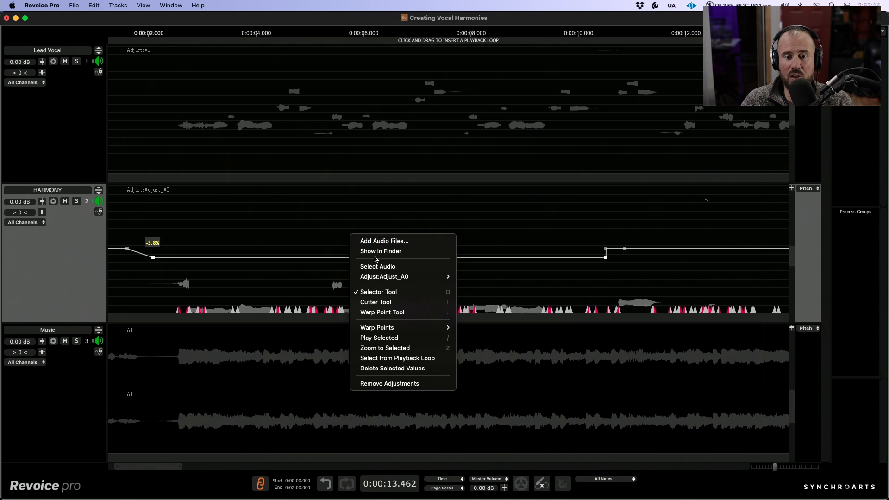
mouse_move(400, 277)
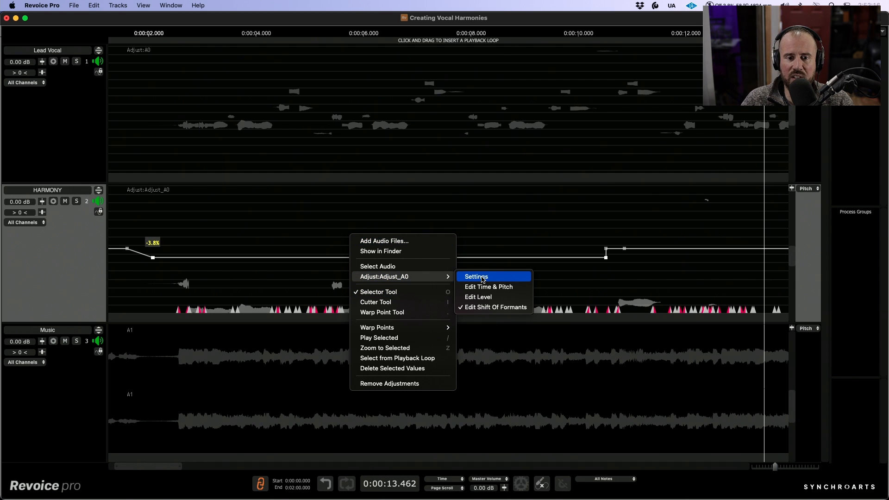
click(493, 286)
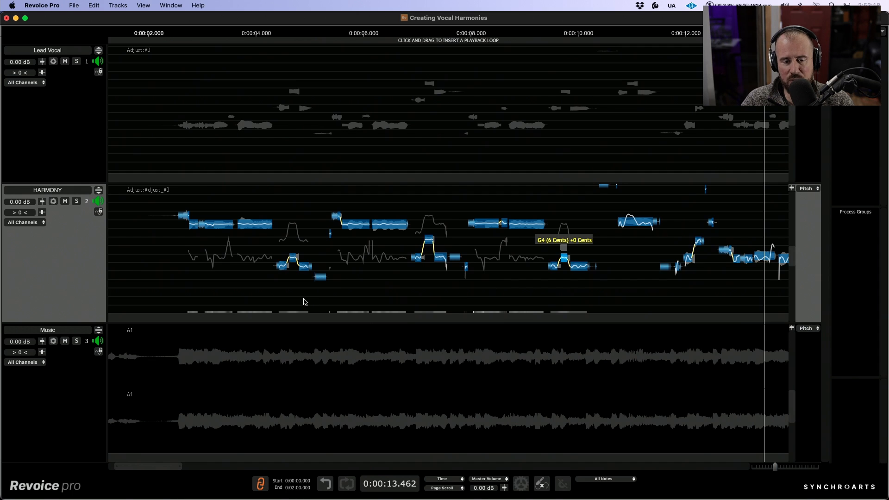
Set up a new Doubler process over a playback range from about 1.9 to 10.6 seconds.
key(n)
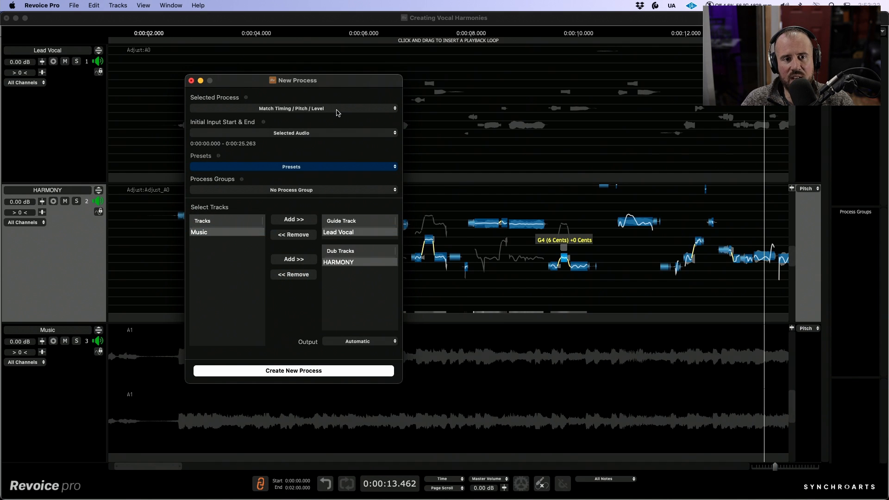
click(336, 110)
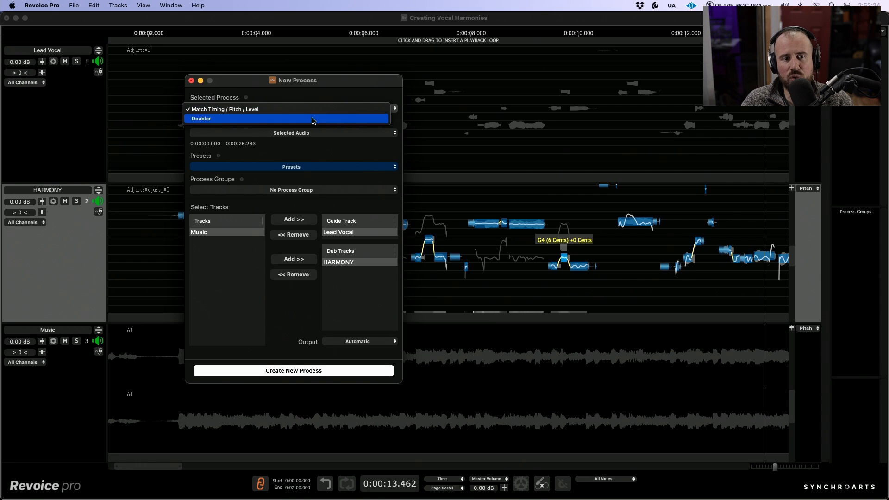
click(314, 119)
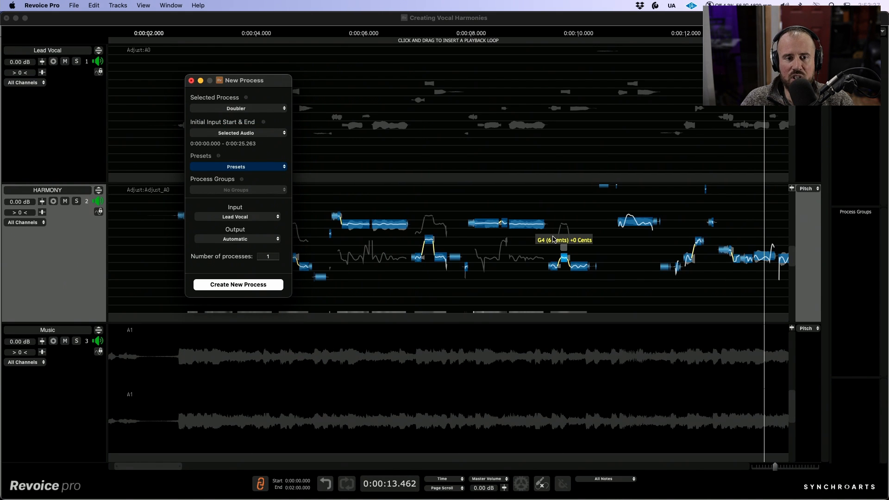
drag(145, 41, 609, 79)
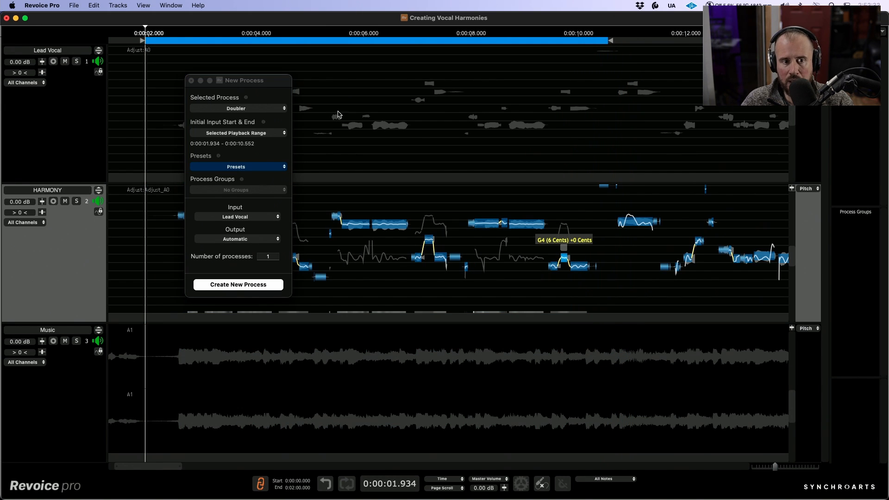
Create the Doubler process with the Mono Vocal Mild factory preset and HARMONY as its input, and close the setup window.
click(238, 166)
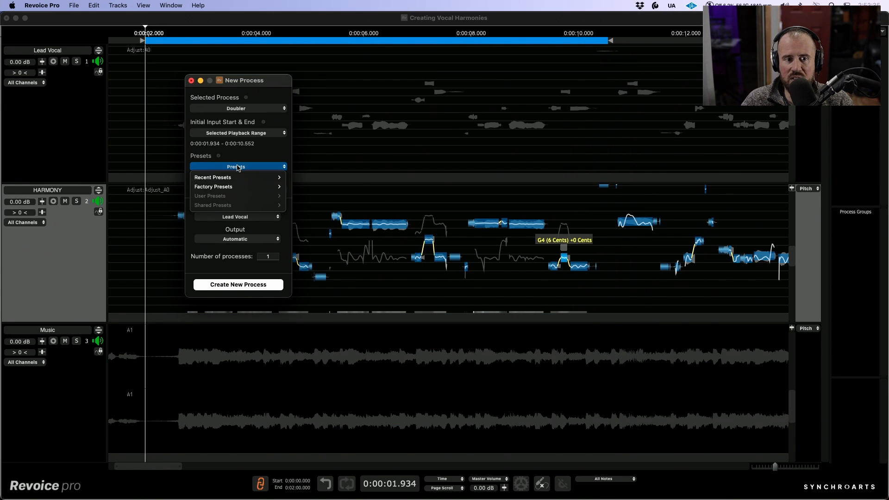
mouse_move(260, 186)
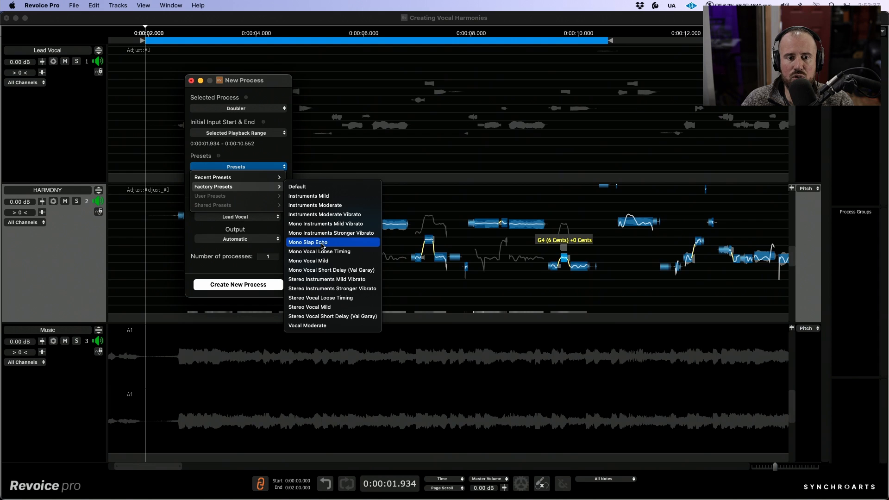
click(326, 262)
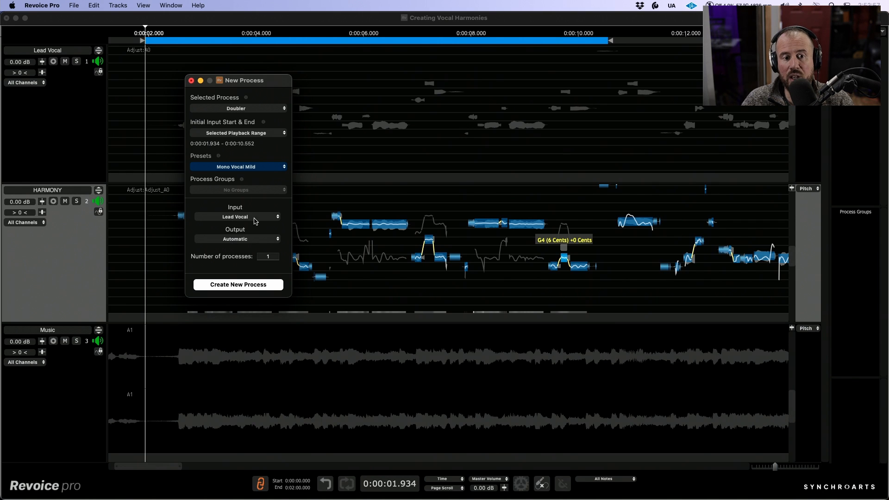
click(269, 218)
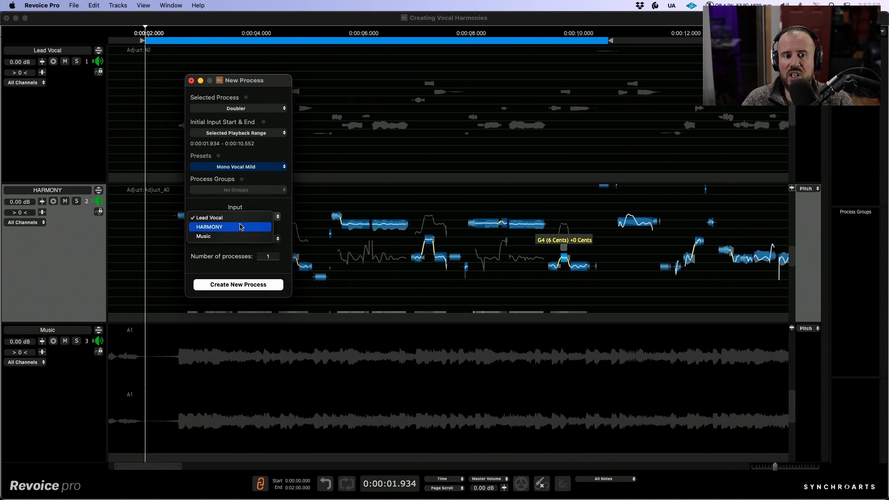
click(238, 230)
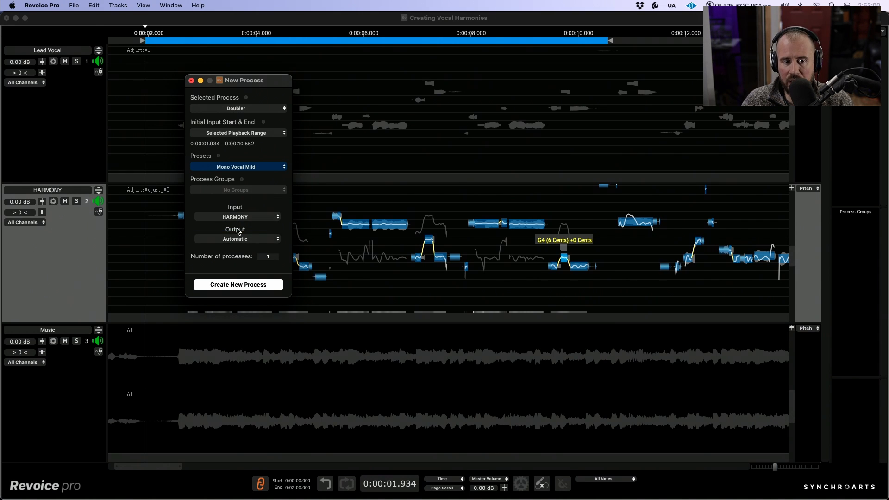
click(247, 284)
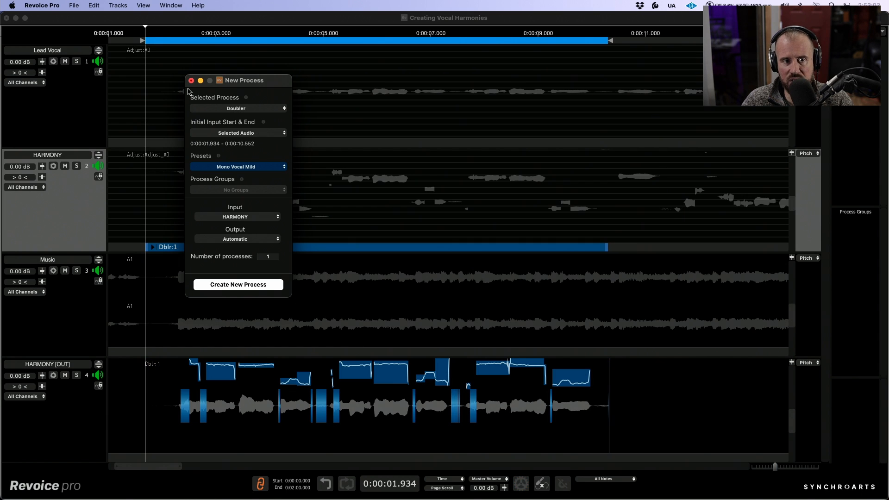
click(192, 80)
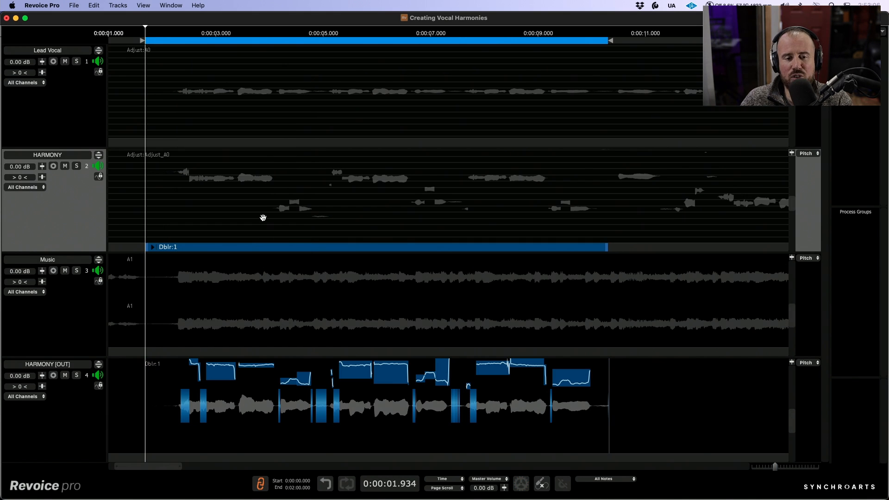
Solo the HARMONY and HARMONY [OUT] tracks and play them together.
click(76, 166)
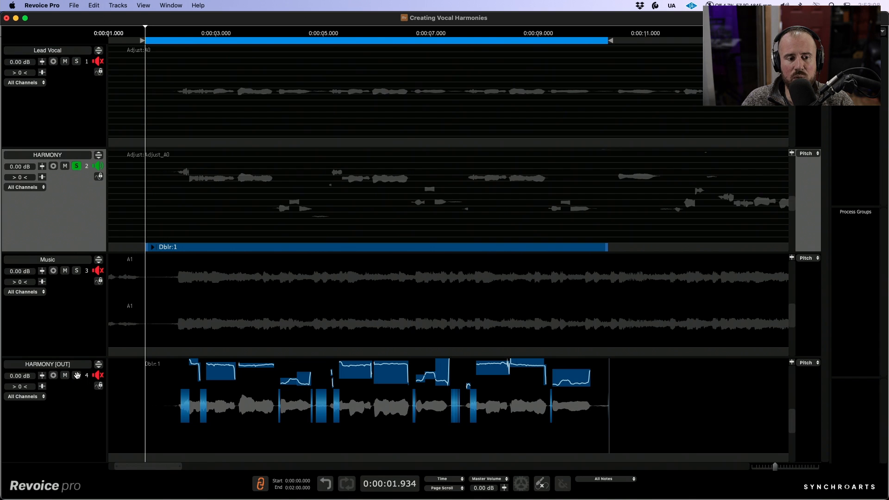
click(77, 375)
key(space)
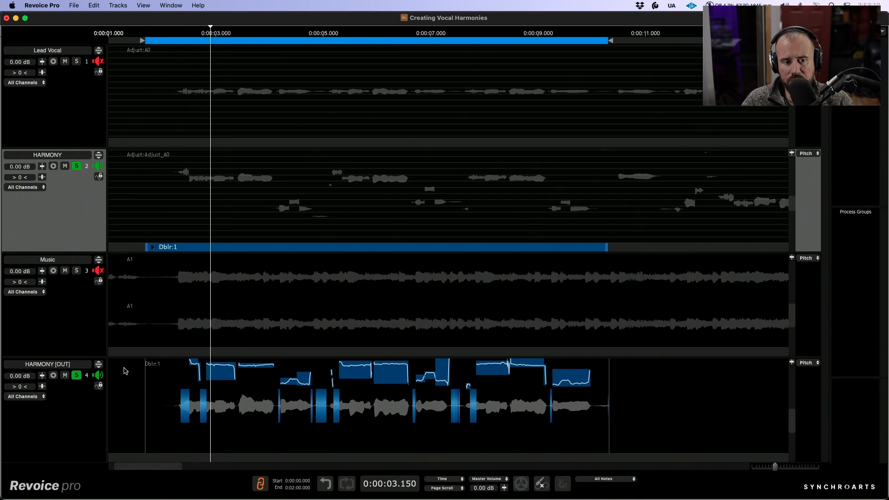
key(space)
Pan HARMONY fully left to -100 and HARMONY [OUT] fully right to 100, and play back the result.
click(42, 177)
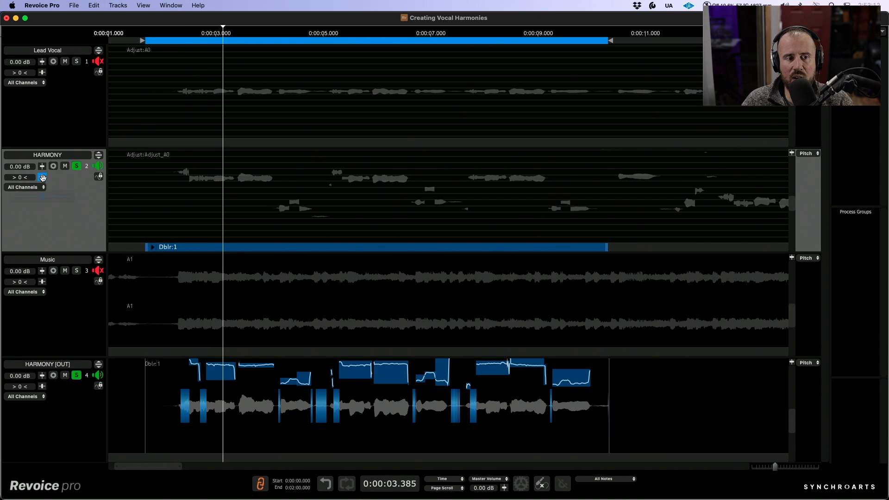
drag(42, 177, 14, 178)
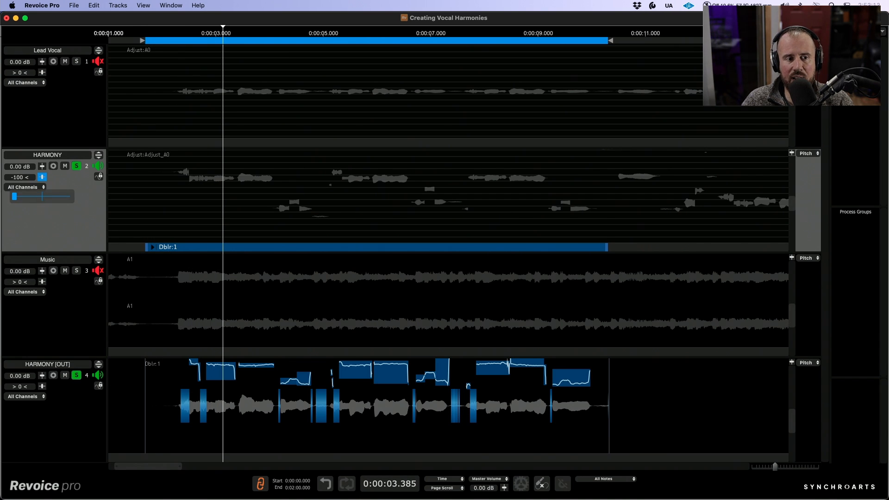
click(42, 387)
drag(42, 405, 239, 408)
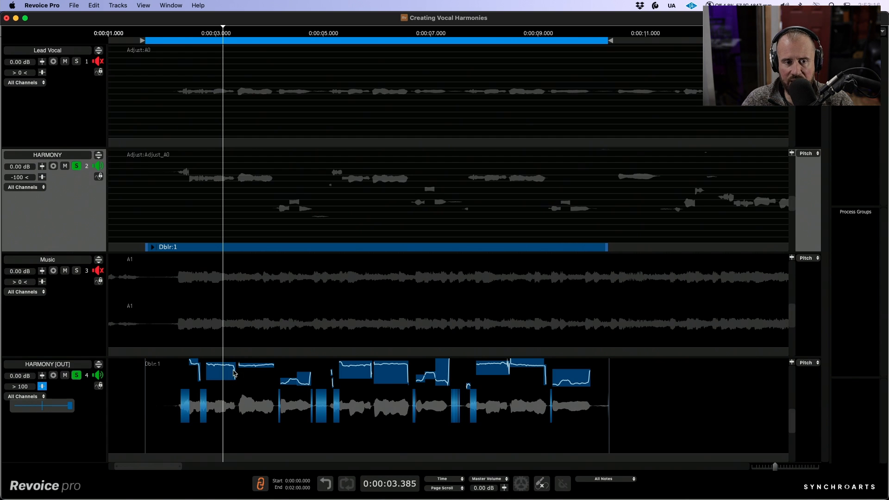
key(space)
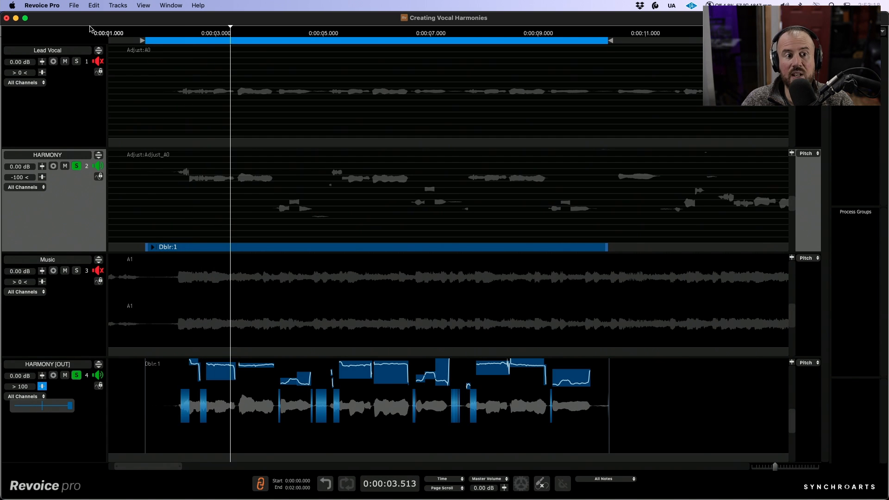
Add the Lead Vocal to the soloed tracks and play it with the panned harmonies.
click(76, 61)
key(space)
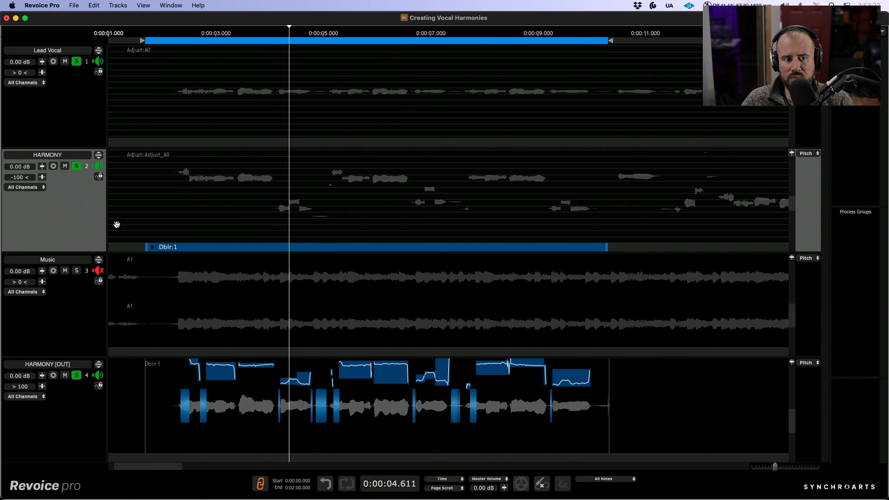
key(space)
Lower the volume of HARMONY to -3.56 dB and HARMONY [OUT] to -3.33 dB.
click(41, 165)
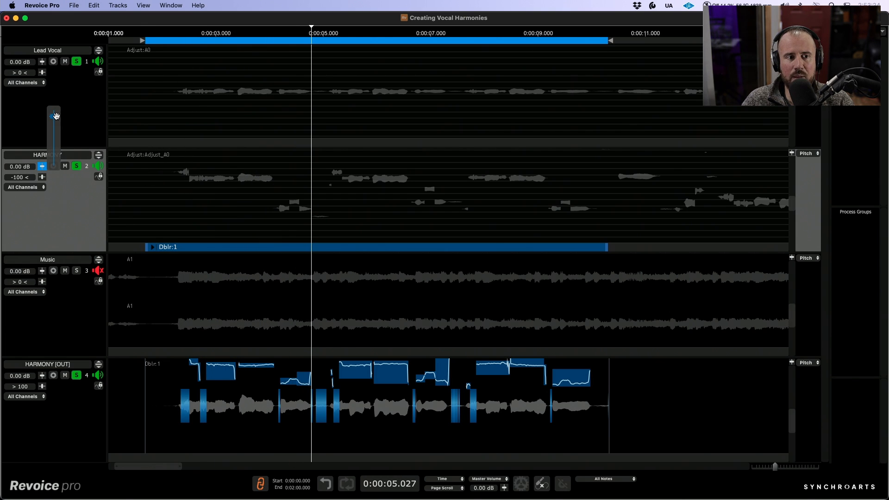
drag(53, 116, 54, 119)
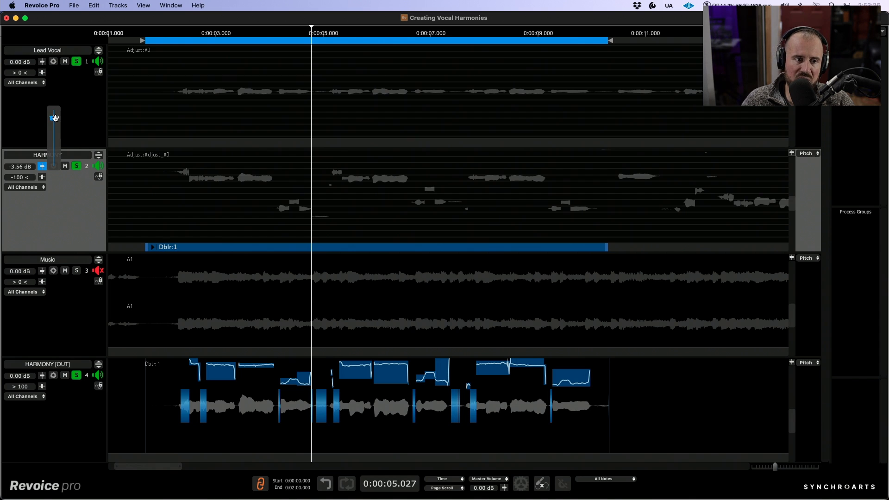
click(42, 375)
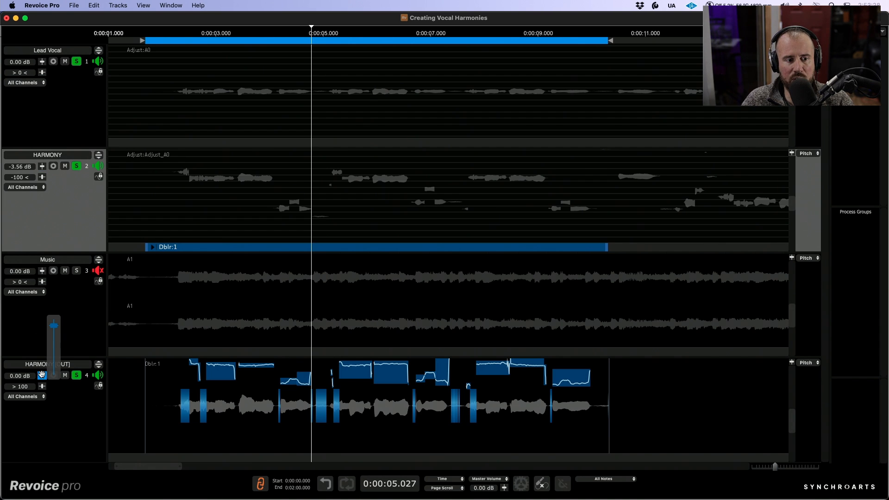
drag(55, 326, 56, 328)
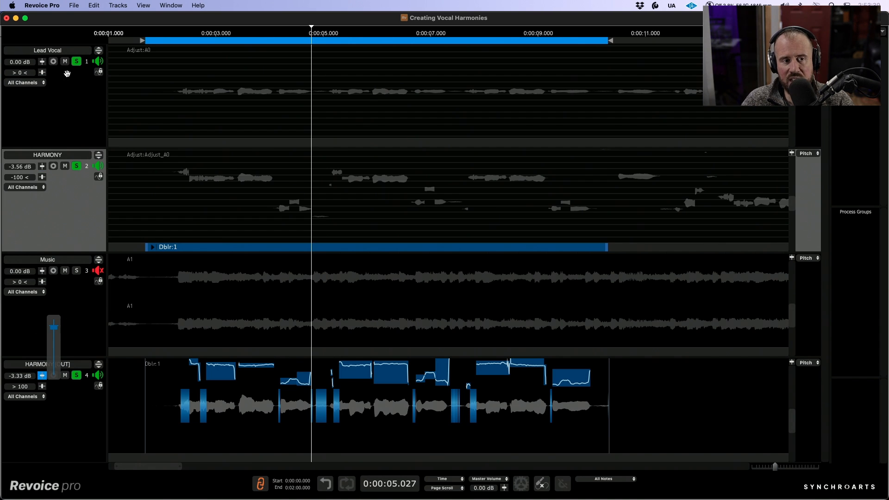
Clear the solos on the Lead Vocal, HARMONY and HARMONY [OUT] tracks and play the full mix with the music.
click(77, 62)
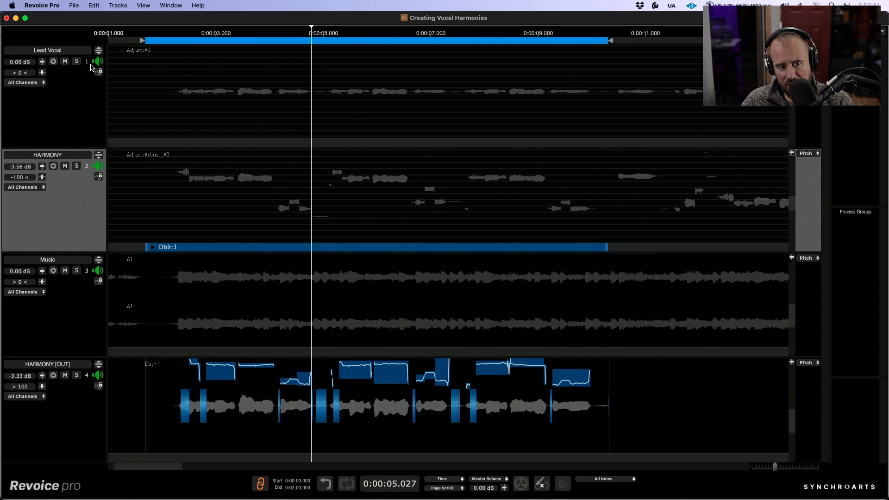
key(space)
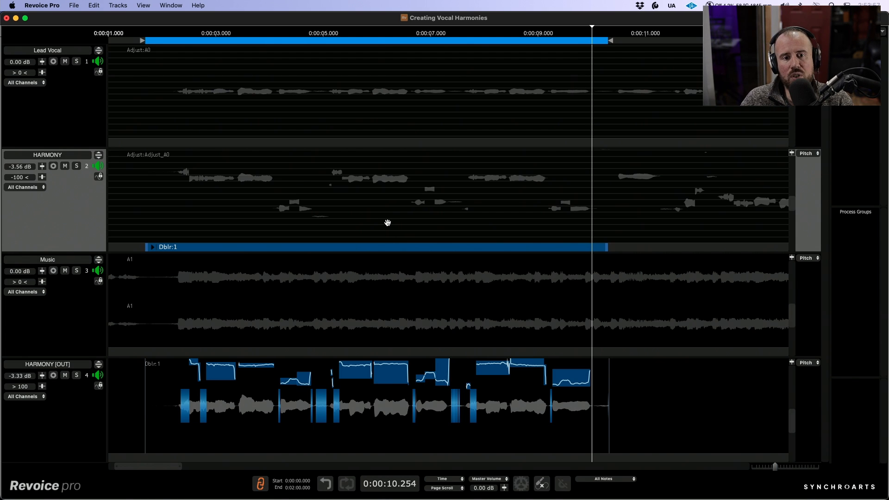
Raise the HARMONY track's formant shift to 9.55% across the looped section in the enlarged track view, and return to the all-tracks view.
click(369, 218)
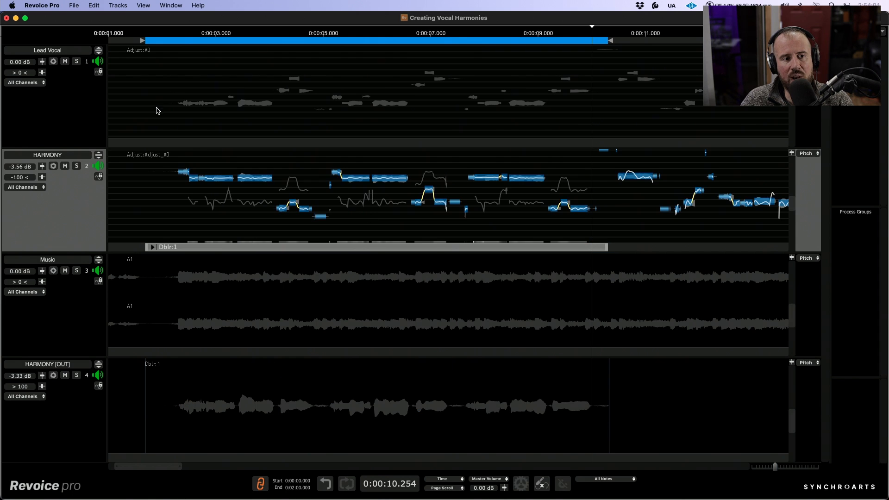
click(97, 154)
right_click(262, 223)
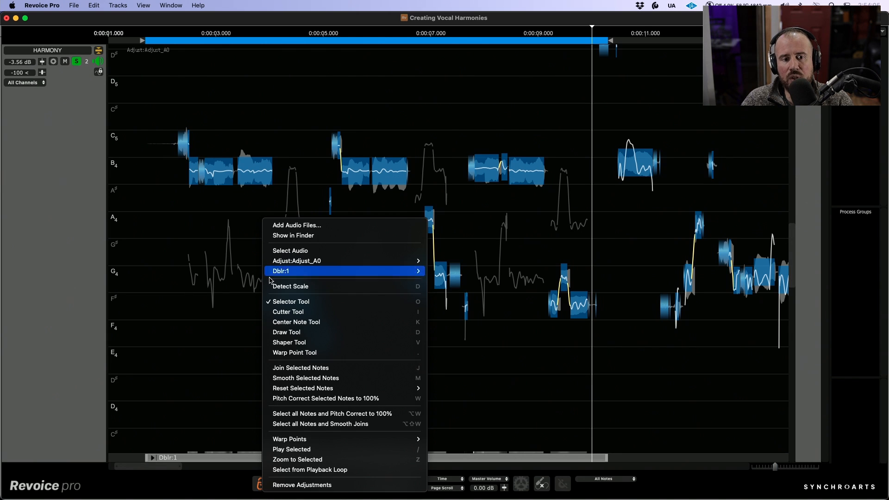
mouse_move(407, 260)
click(448, 291)
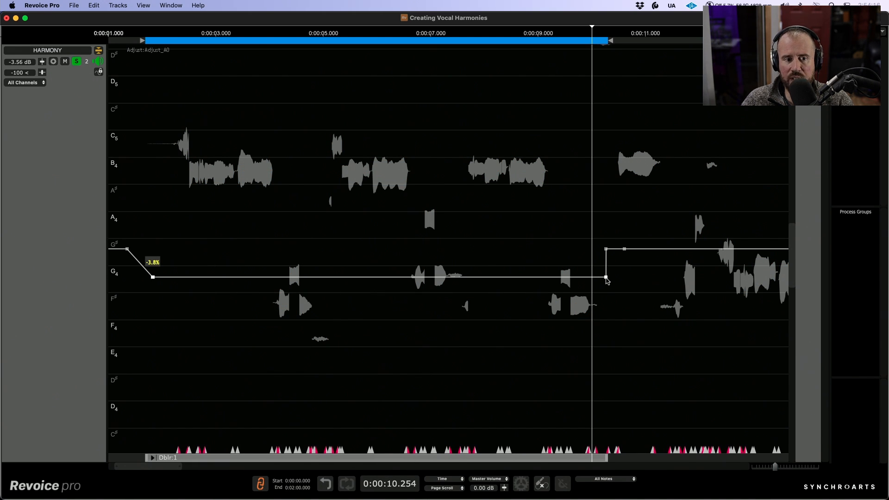
drag(607, 280, 608, 181)
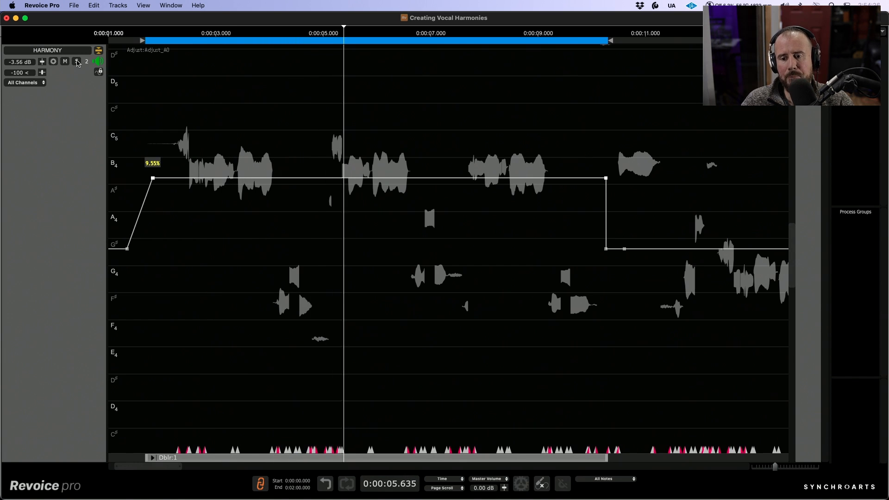
click(99, 51)
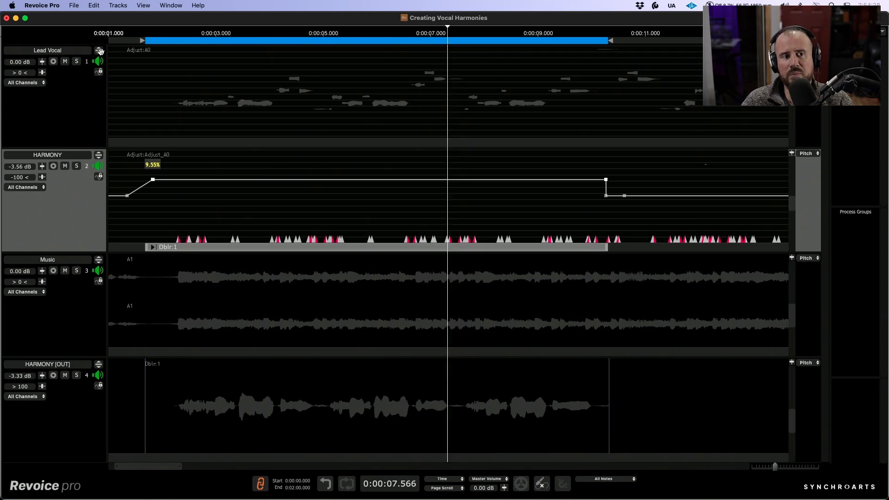